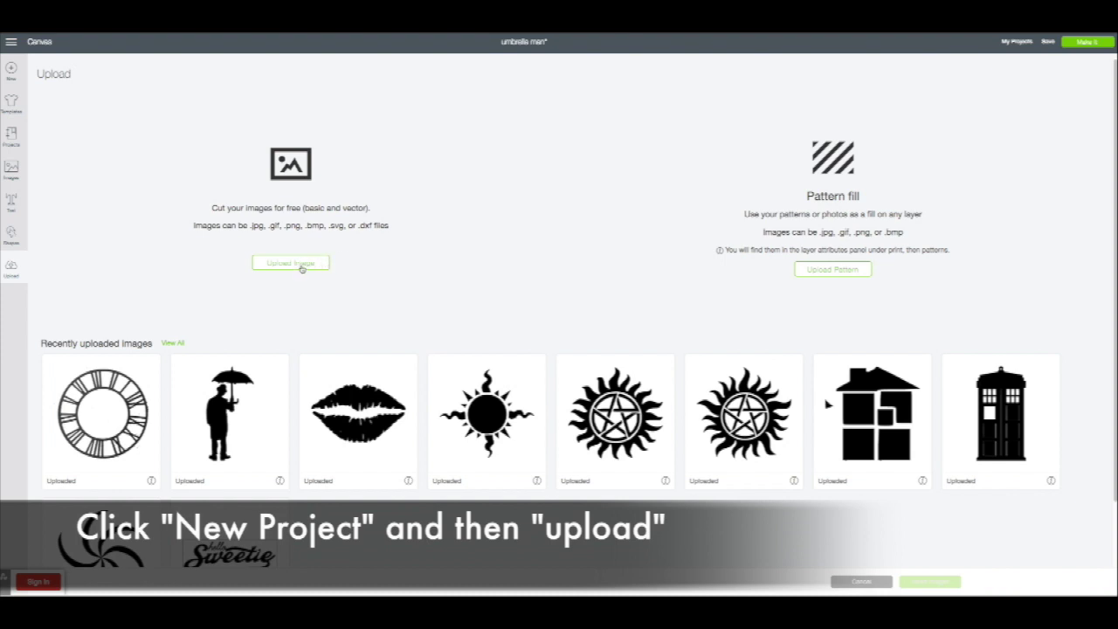
Step: Upload the 'swinging fairy' photo from the computer and mark it as a Complex image
click(301, 266)
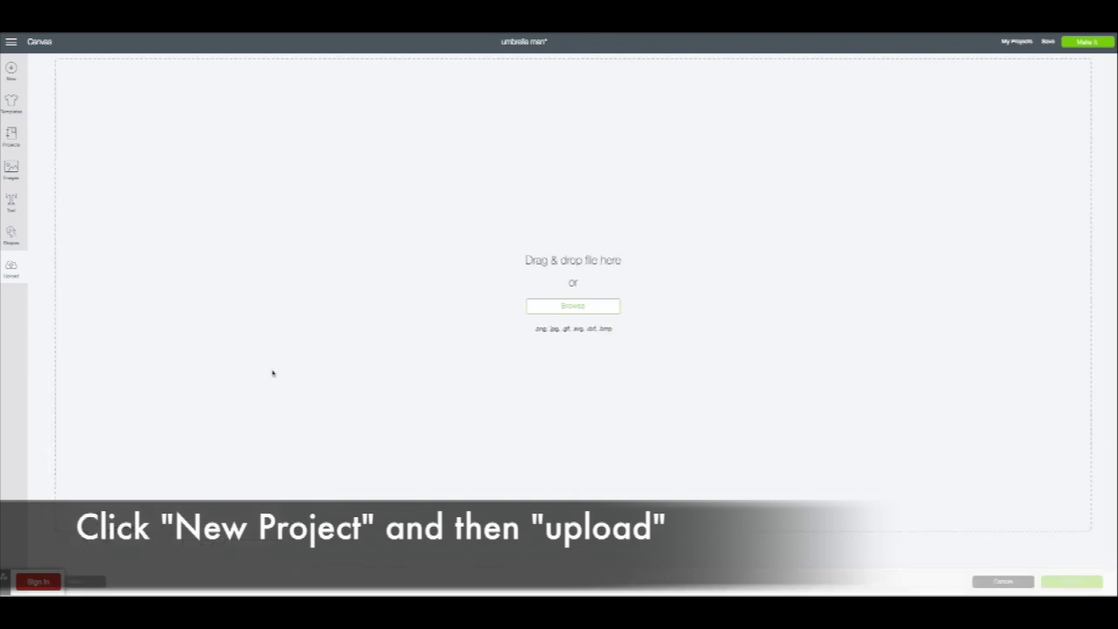
click(604, 309)
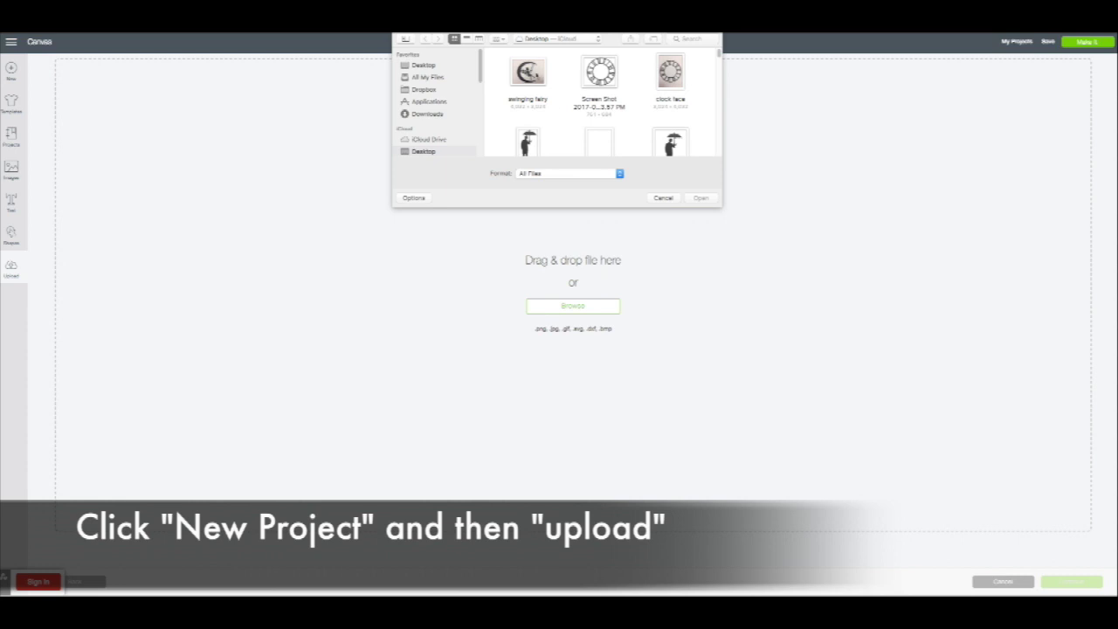
click(535, 76)
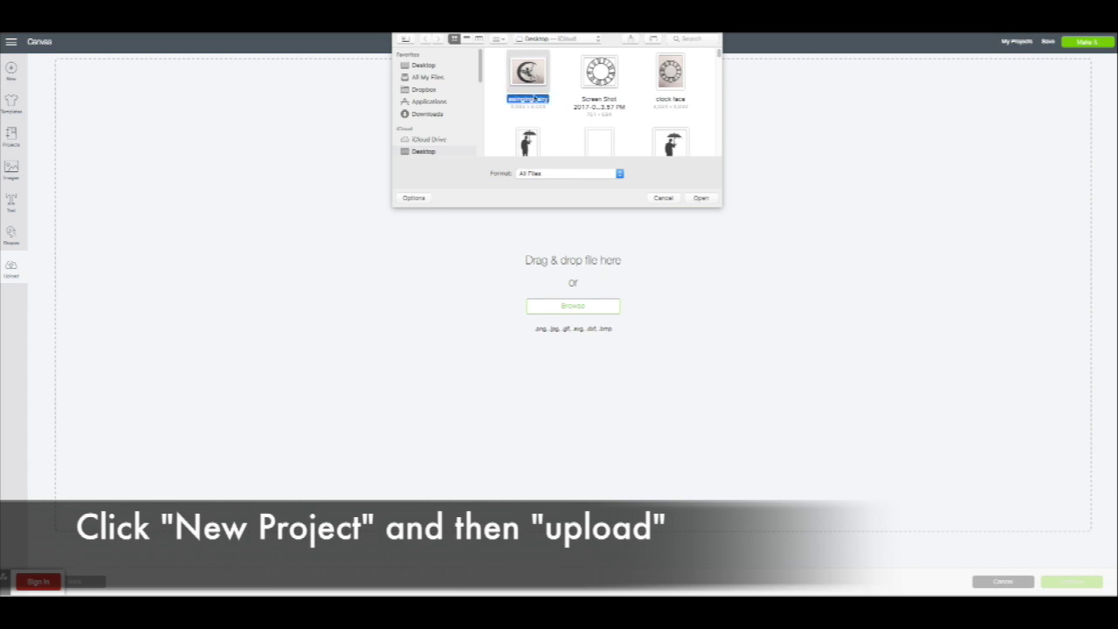
click(701, 198)
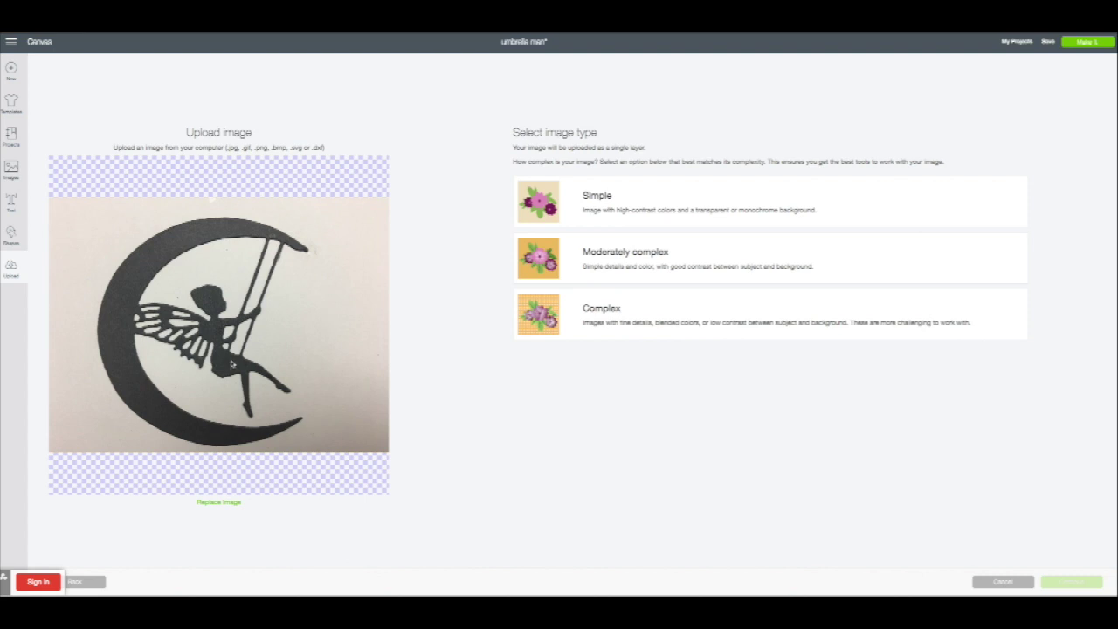
click(611, 313)
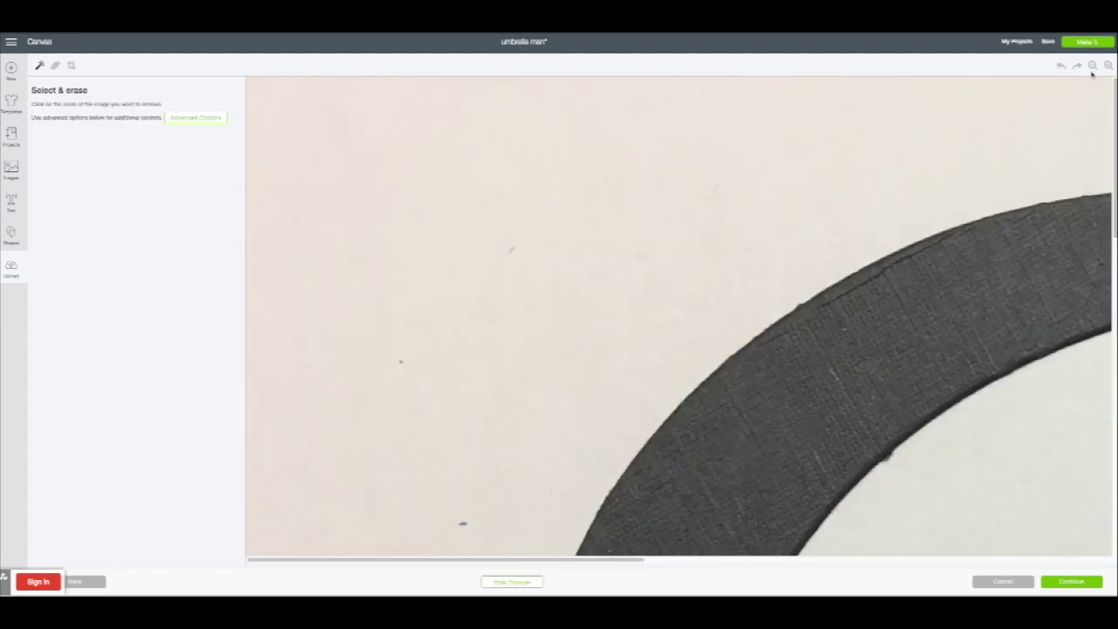
Step: Remove the upper white background and reduce the image to 2 colours
click(1091, 66)
click(1091, 66)
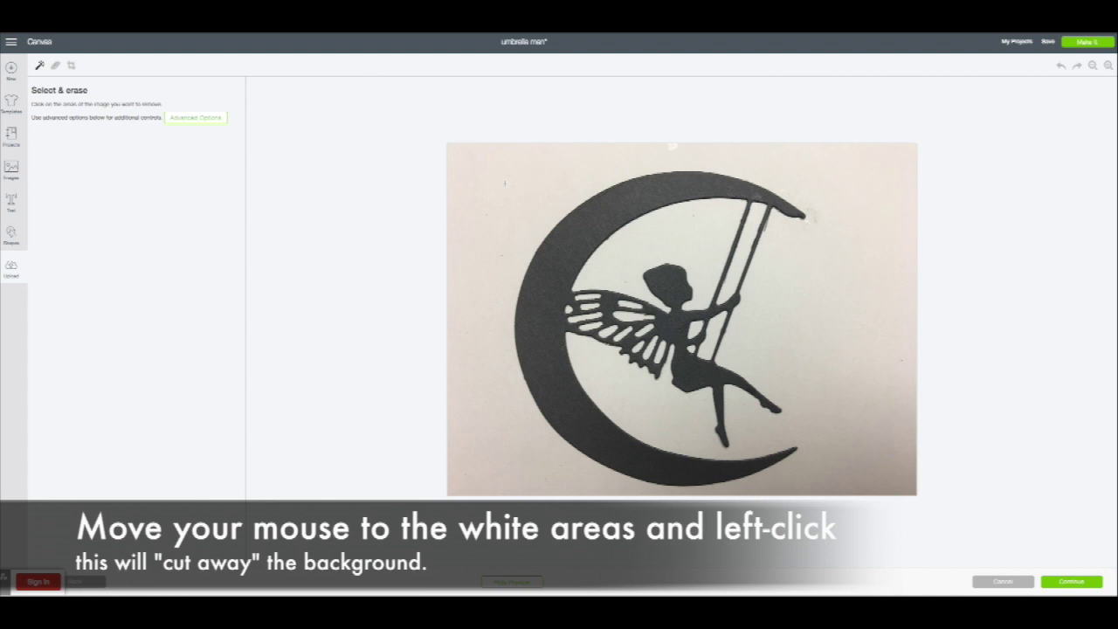
click(494, 202)
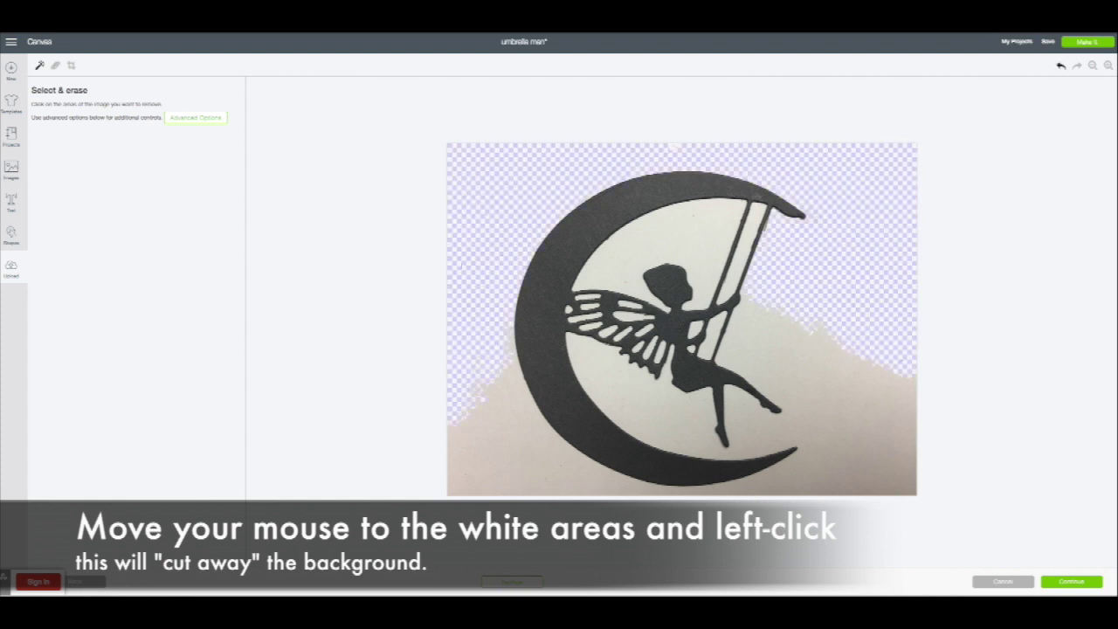
click(199, 119)
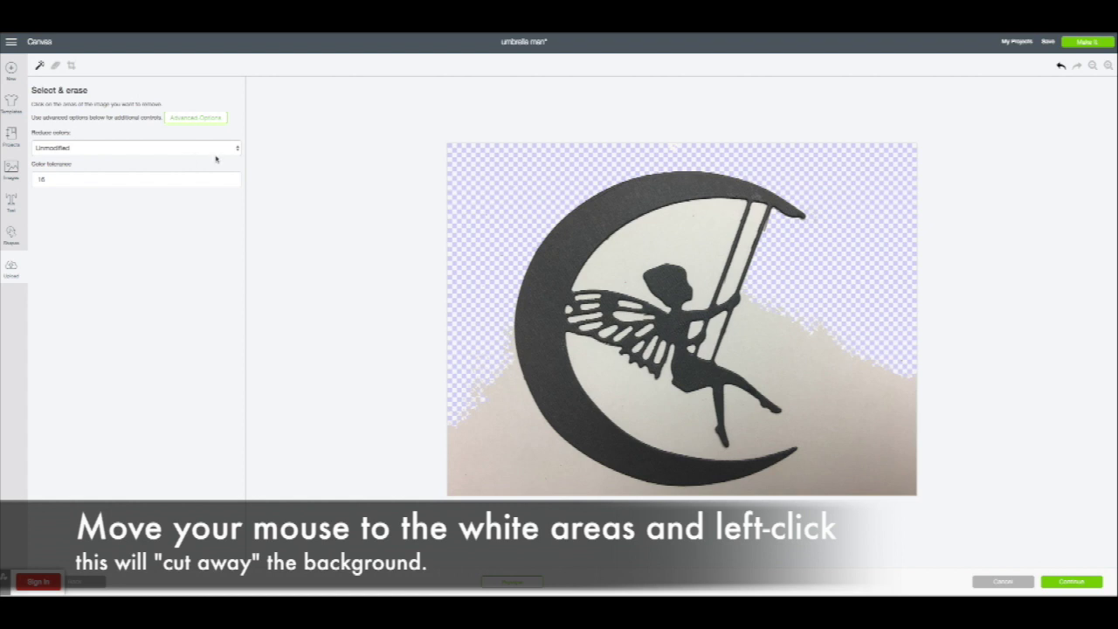
click(231, 154)
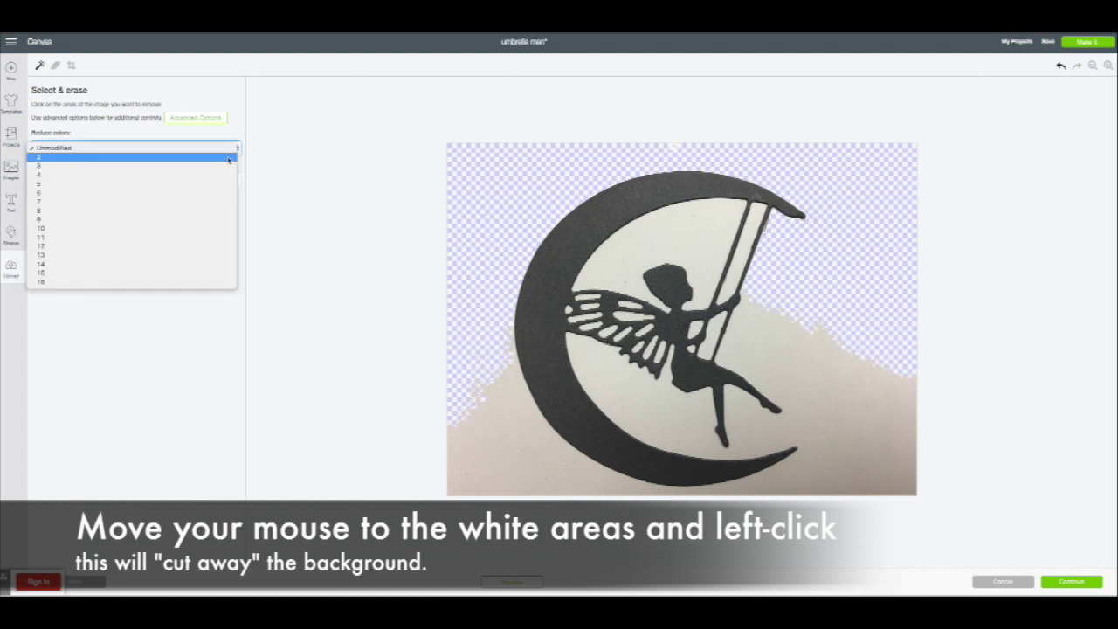
click(230, 156)
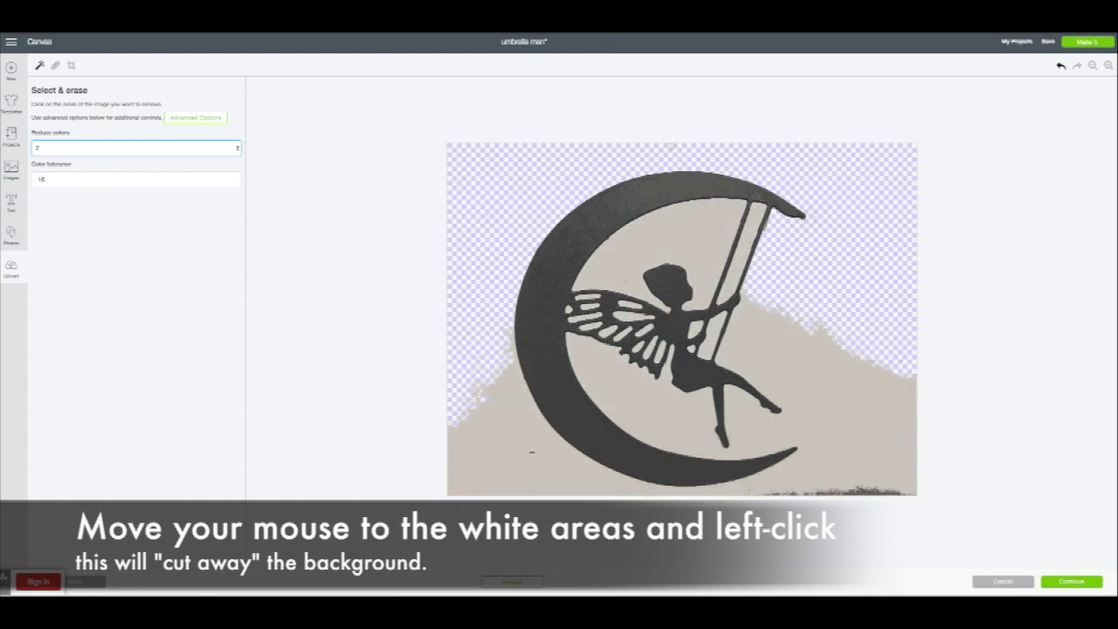
Step: Erase the beige background below and inside the moon, the bottom strip, and gaps by the ropes and arm
click(531, 451)
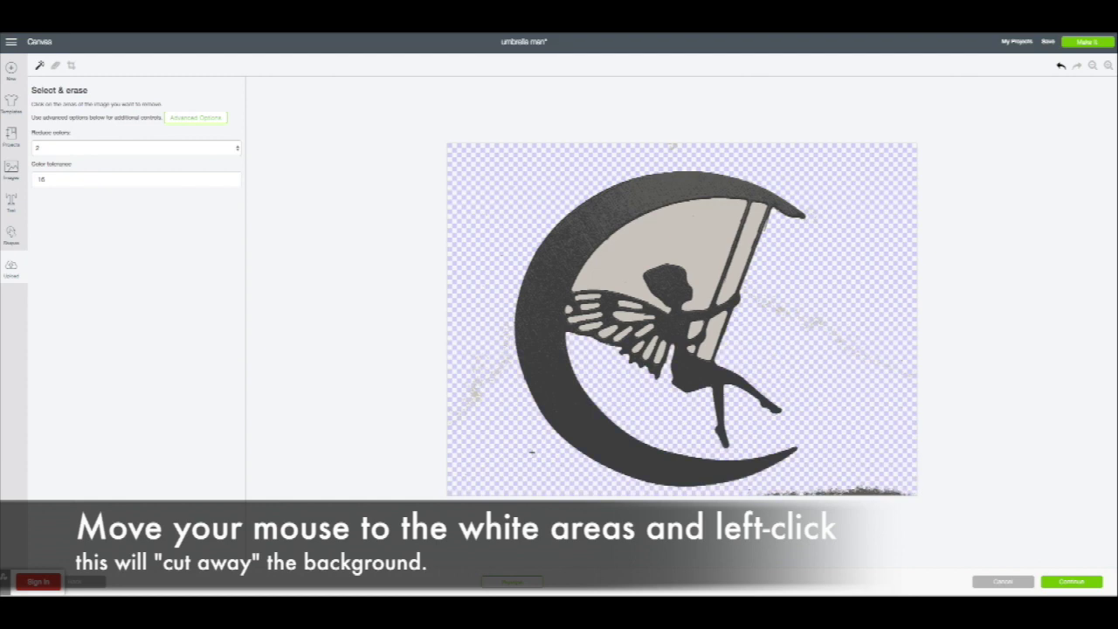
click(857, 490)
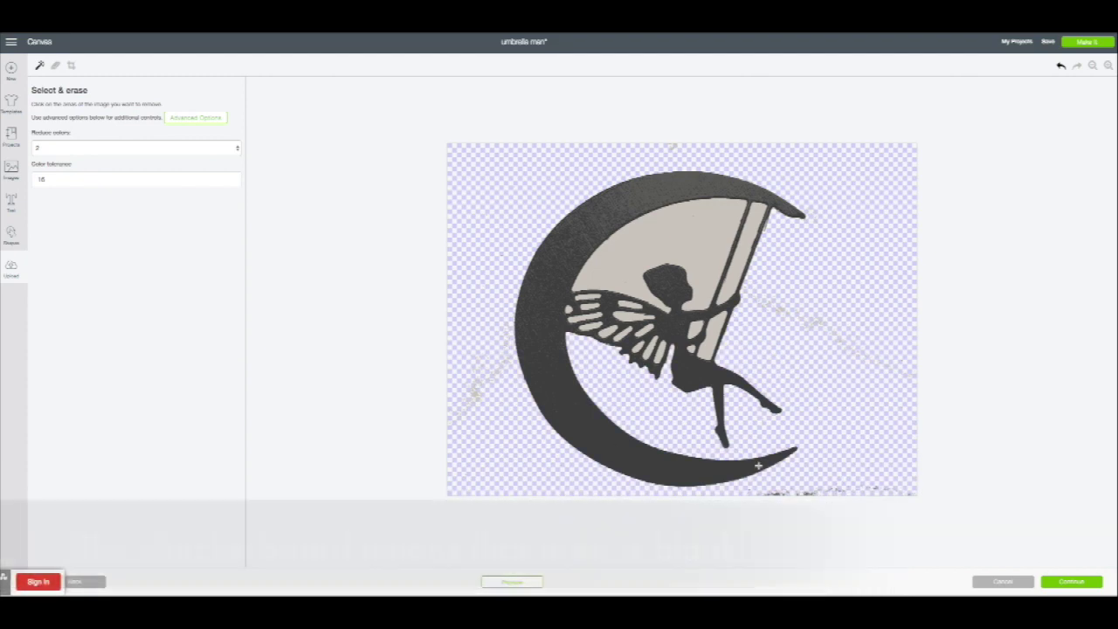
click(691, 238)
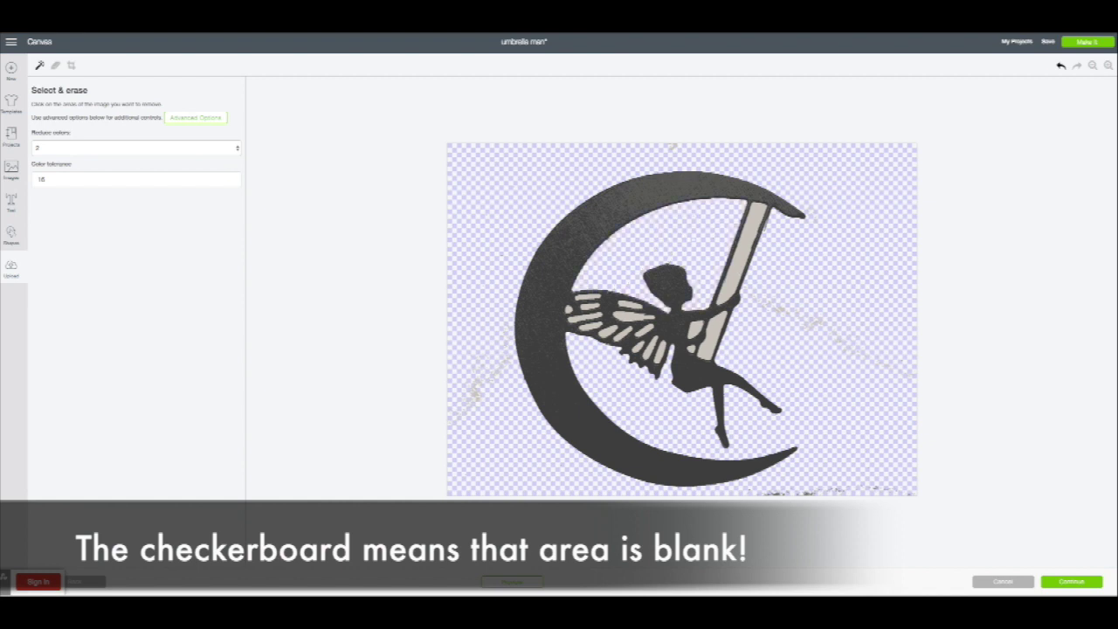
click(743, 252)
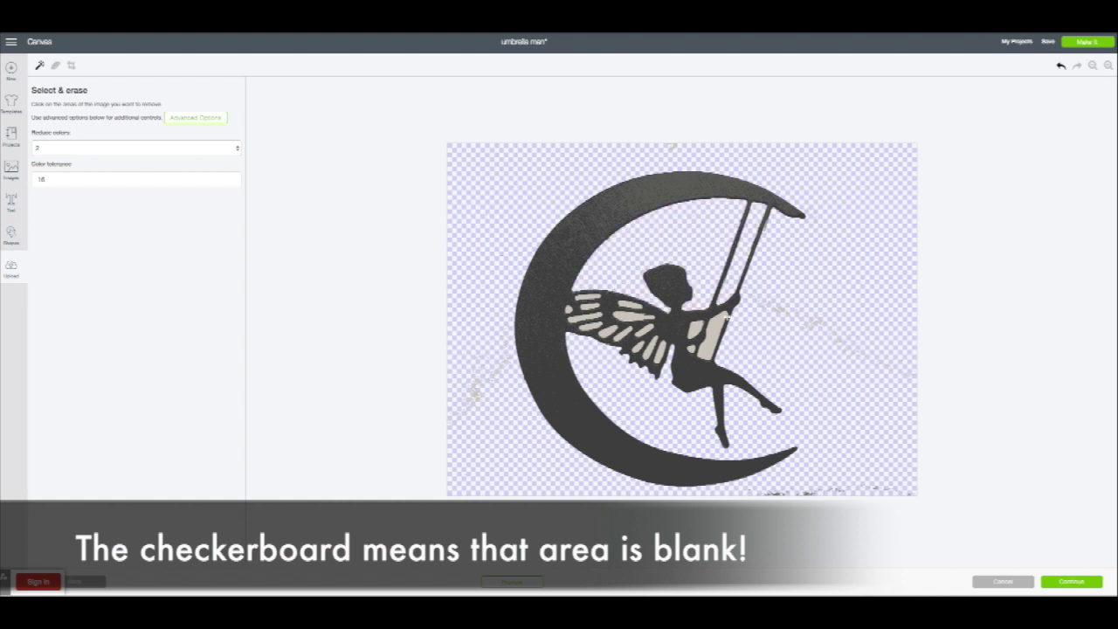
click(713, 333)
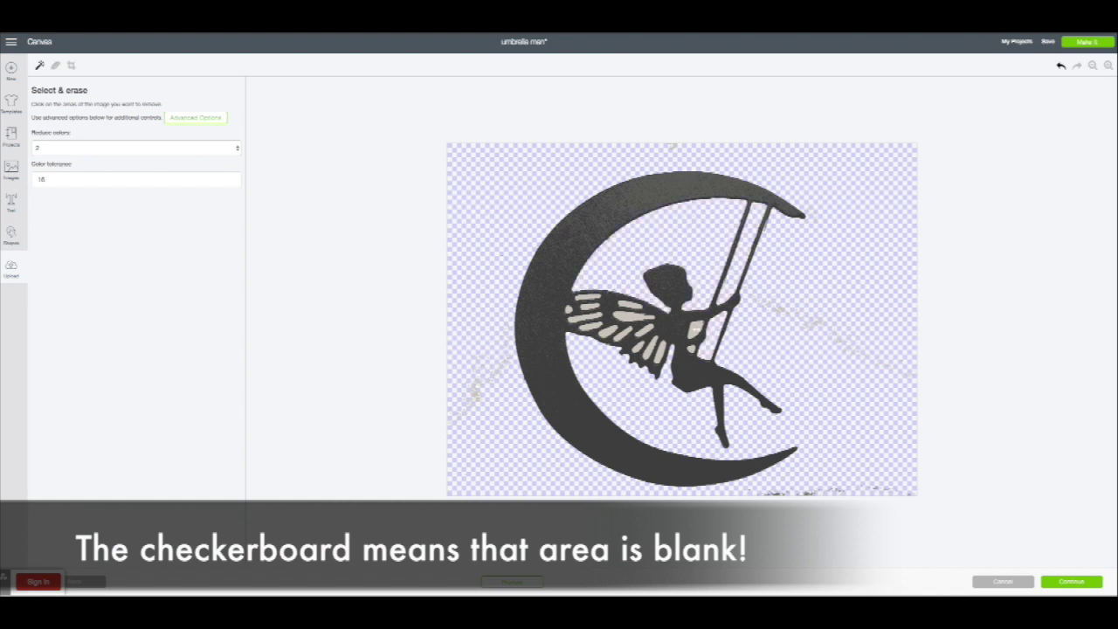
click(695, 331)
Step: Clear the remaining background gaps inside the fairy's wing
click(631, 312)
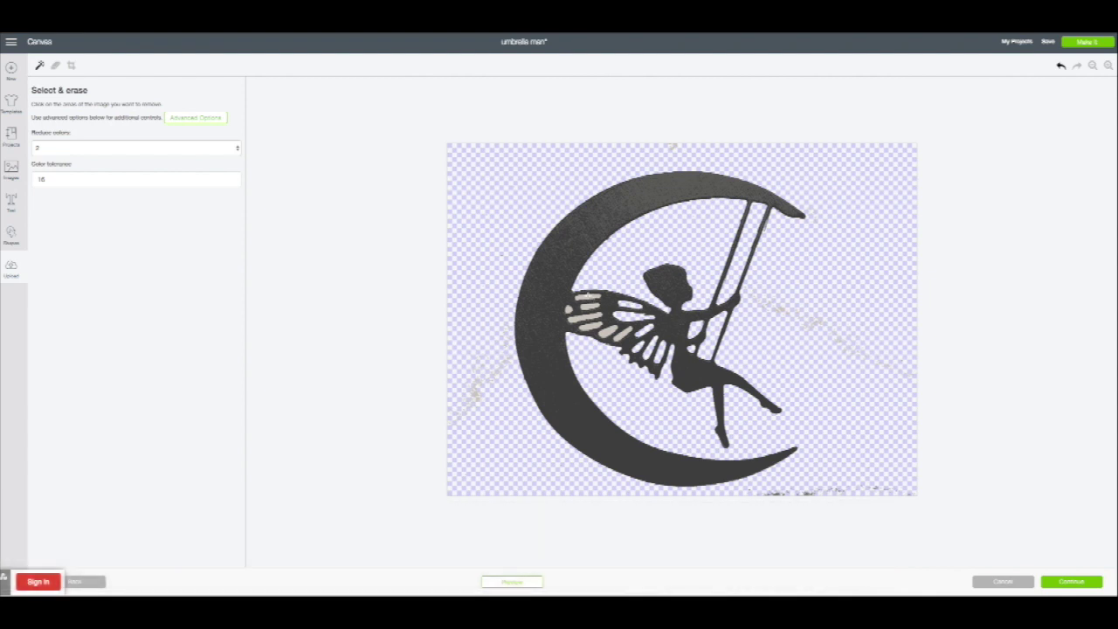
click(590, 307)
click(585, 319)
click(587, 326)
click(612, 332)
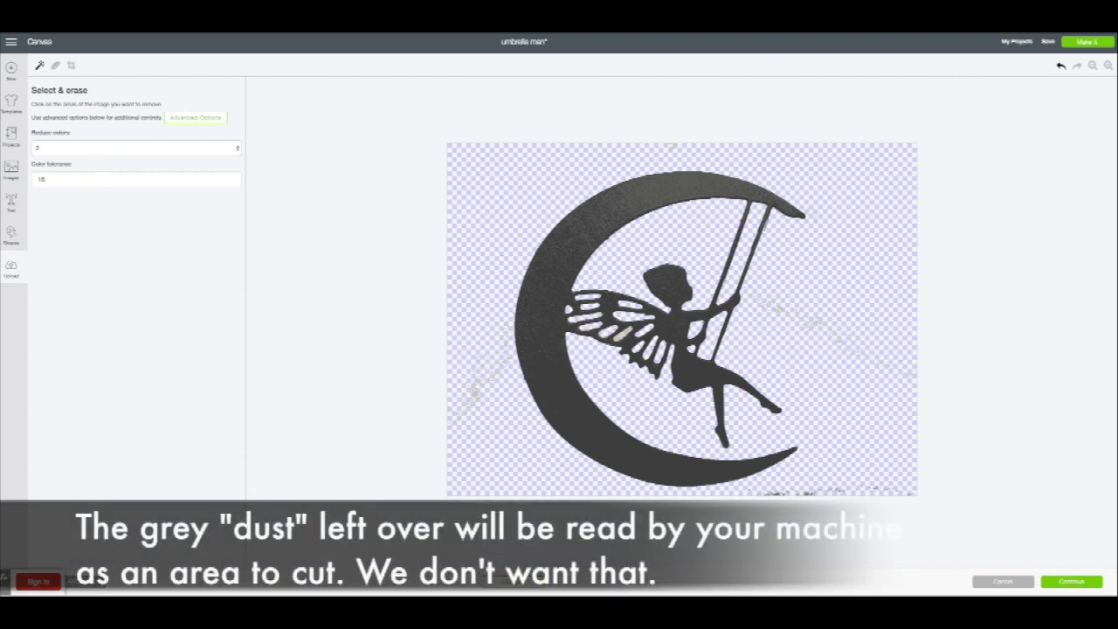
click(626, 332)
click(55, 66)
Step: Enlarge the eraser and scrub away the stray specks on both sides of the fairy
drag(75, 135, 194, 138)
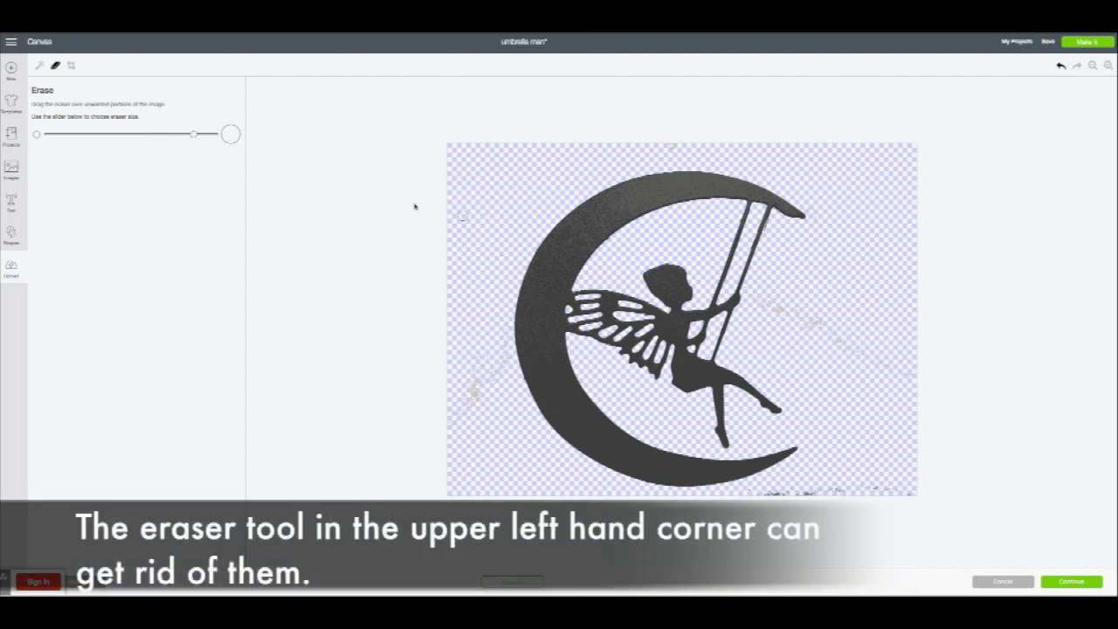
drag(195, 137, 215, 136)
mouse_move(482, 357)
mouse_down()
mouse_move(481, 406)
mouse_move(469, 417)
mouse_move(460, 402)
mouse_move(465, 390)
mouse_move(463, 421)
mouse_up()
mouse_move(766, 295)
mouse_down()
mouse_move(802, 309)
mouse_move(783, 300)
mouse_move(809, 322)
mouse_move(826, 318)
mouse_move(848, 347)
mouse_move(783, 283)
mouse_up()
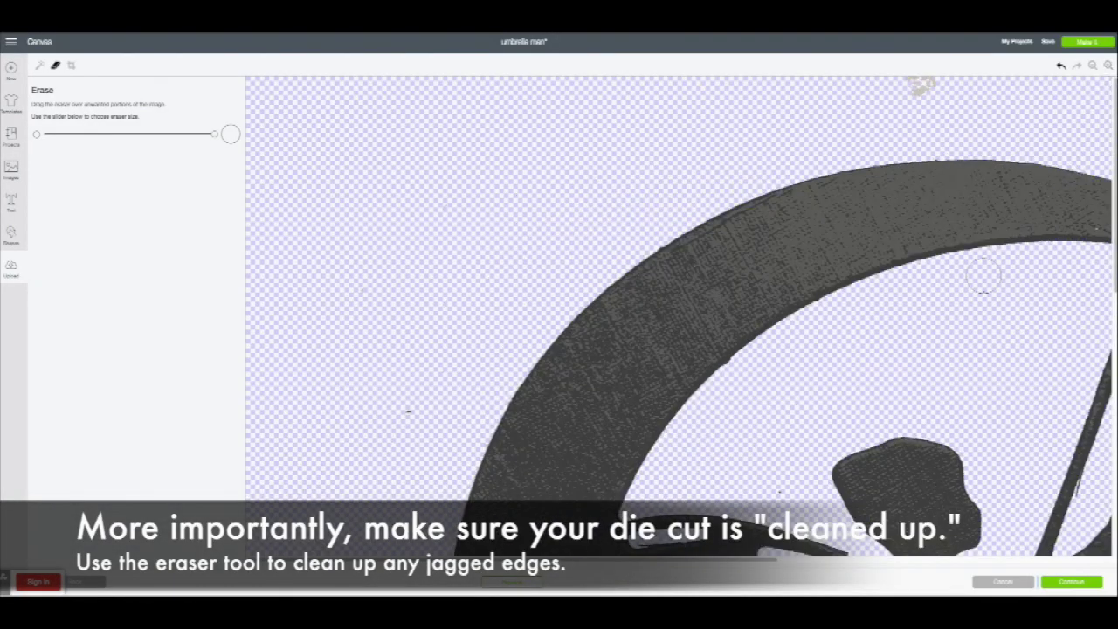
Step: Smooth the jagged edges along the swing rods with a smaller eraser
scroll(746, 566, right, 8)
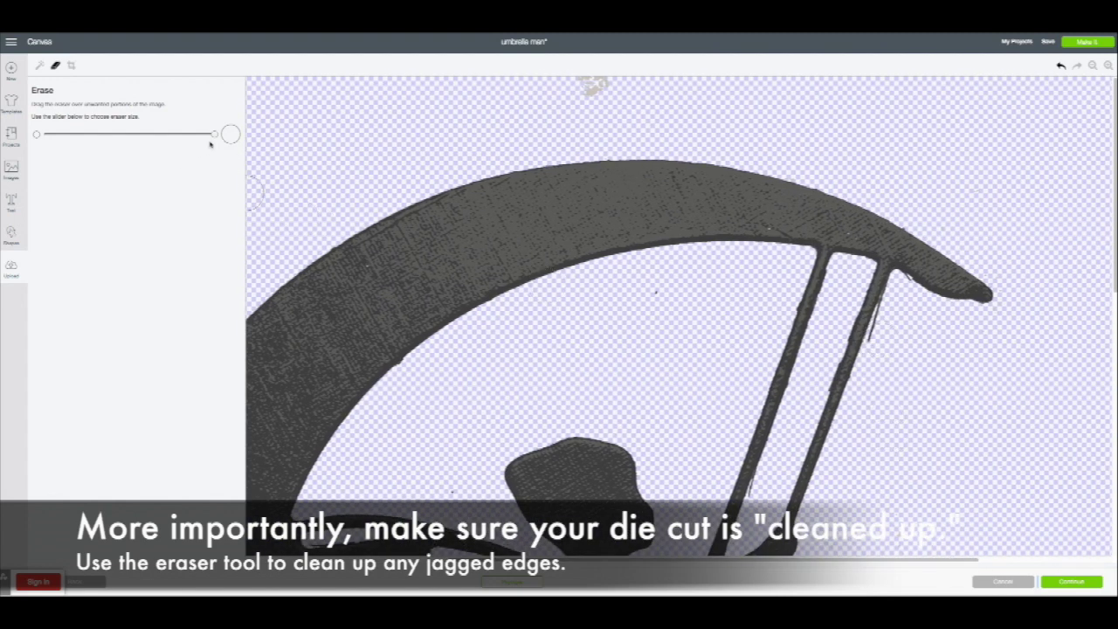
drag(212, 135, 140, 136)
mouse_move(884, 320)
mouse_down()
mouse_move(878, 339)
mouse_move(900, 283)
mouse_up()
scroll(884, 426, down, 3)
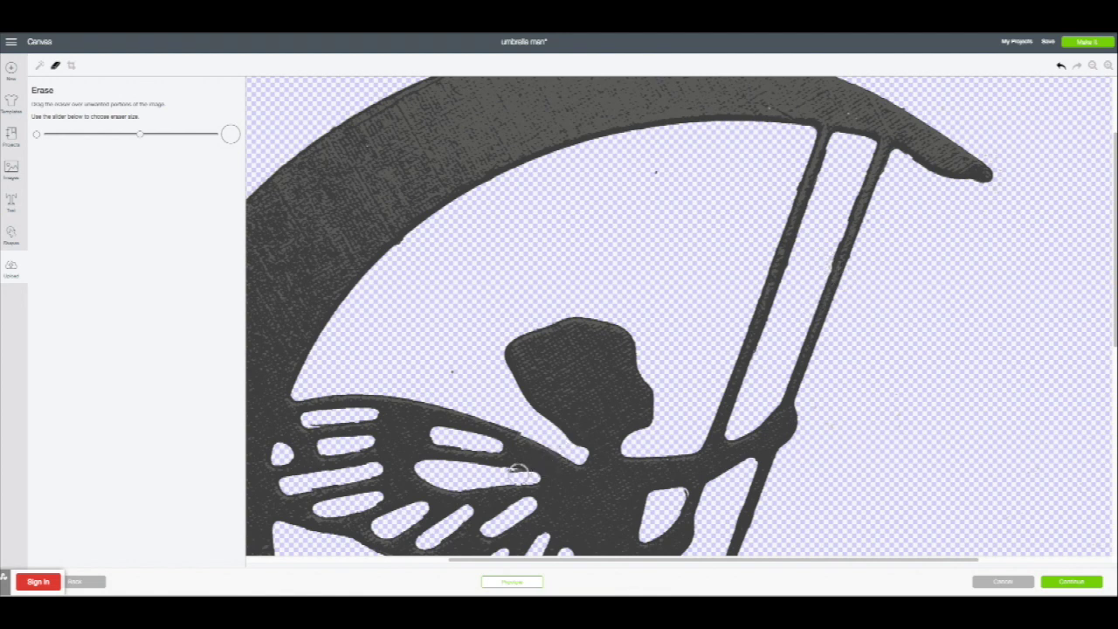
drag(142, 136, 73, 136)
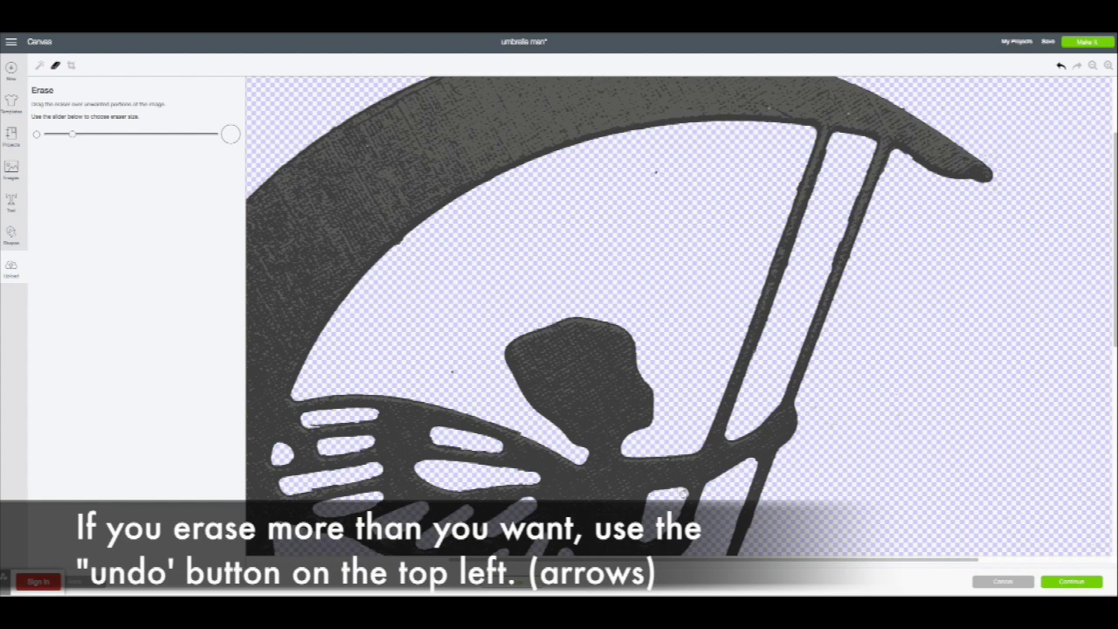
scroll(821, 493, down, 3)
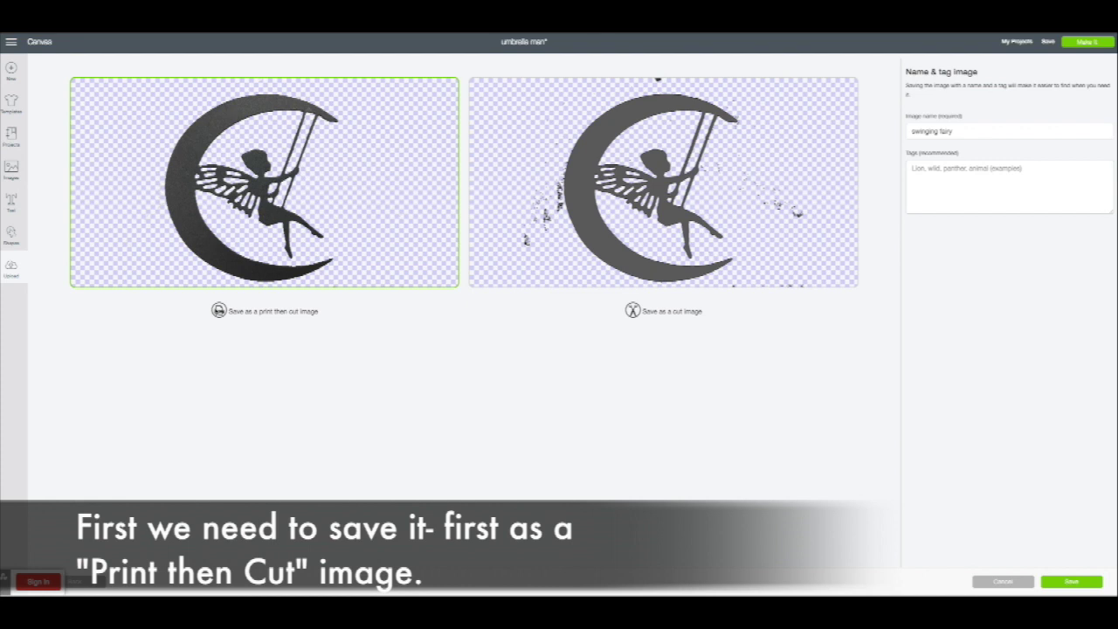
Step: Save the cleaned swinging fairy as a Print Then Cut image
click(1086, 585)
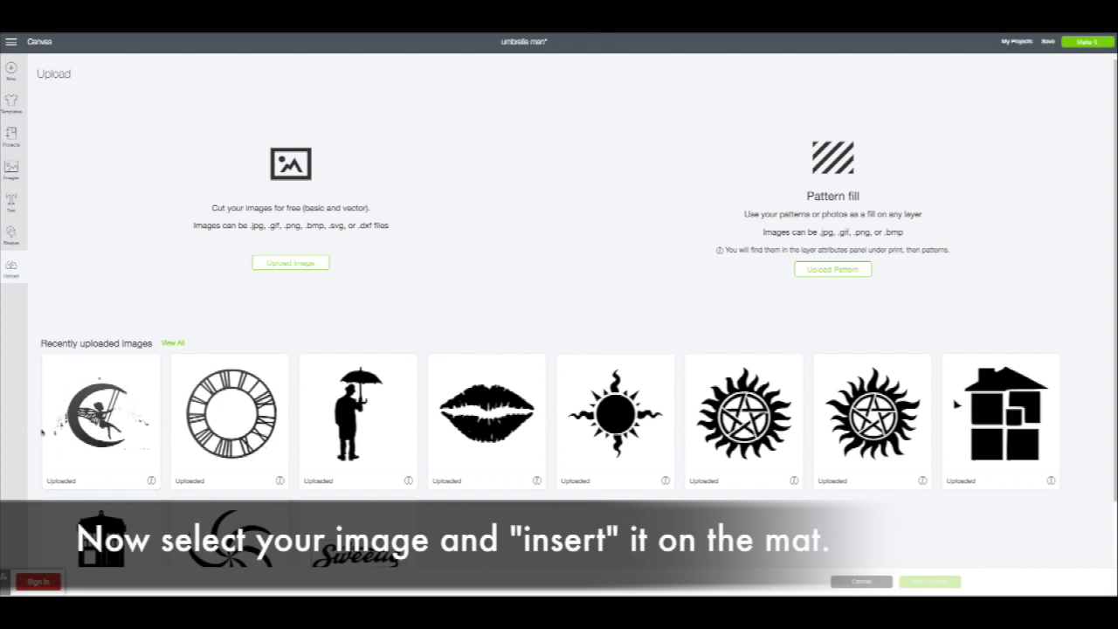
Step: Insert the swinging fairy upload from Recently uploaded images onto the canvas
click(109, 420)
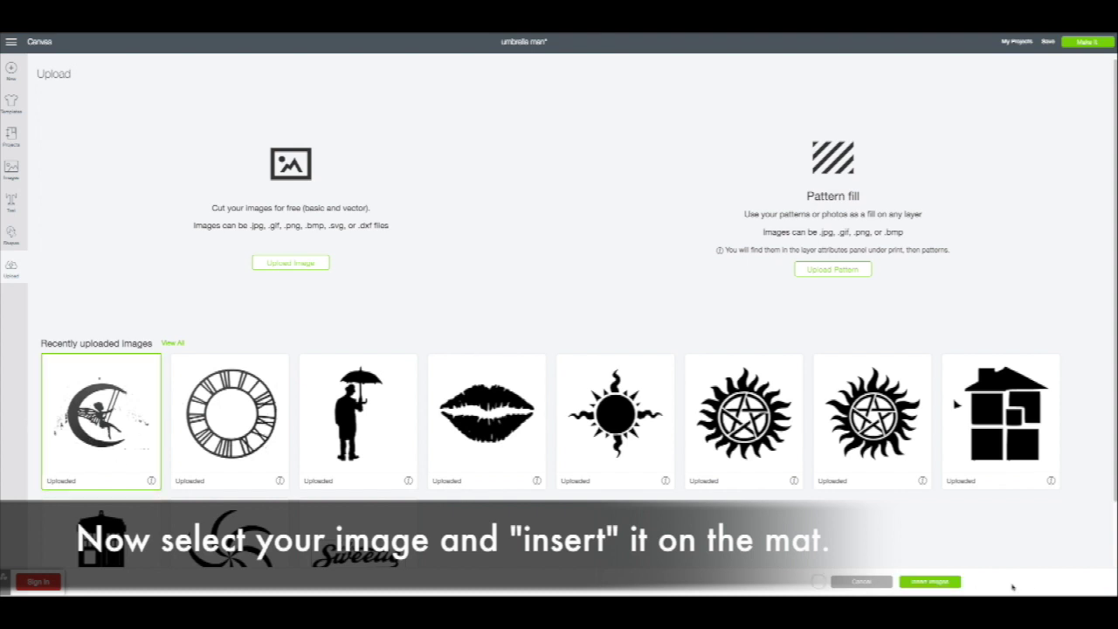
click(930, 581)
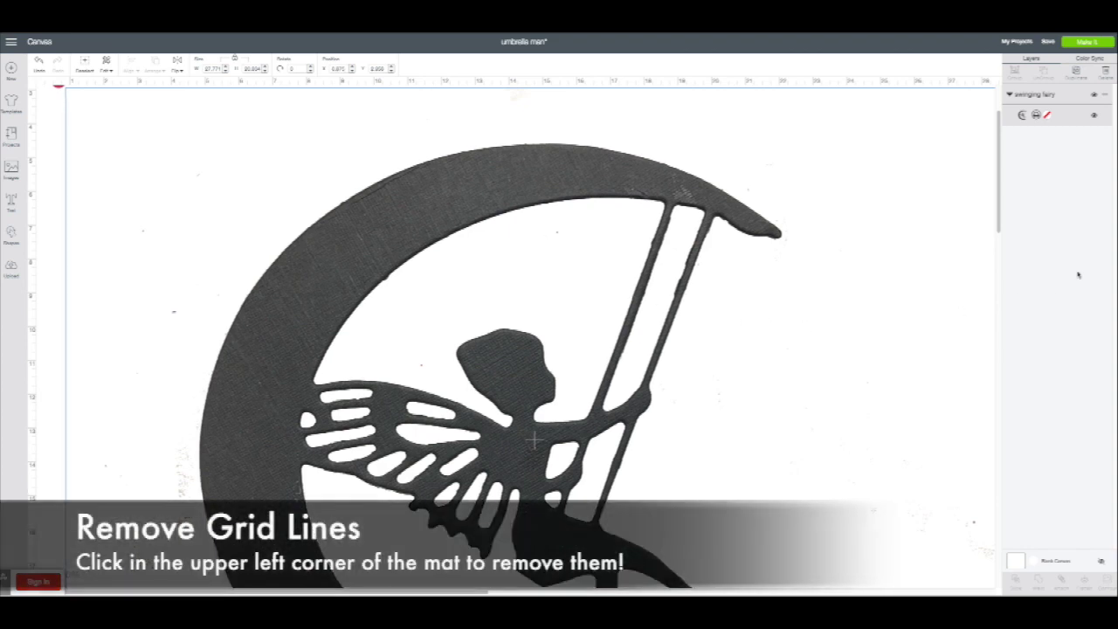
Step: Cycle the canvas grid options until grid lines are off, then deselect and box-select the fairy
scroll(1001, 225, down, 1)
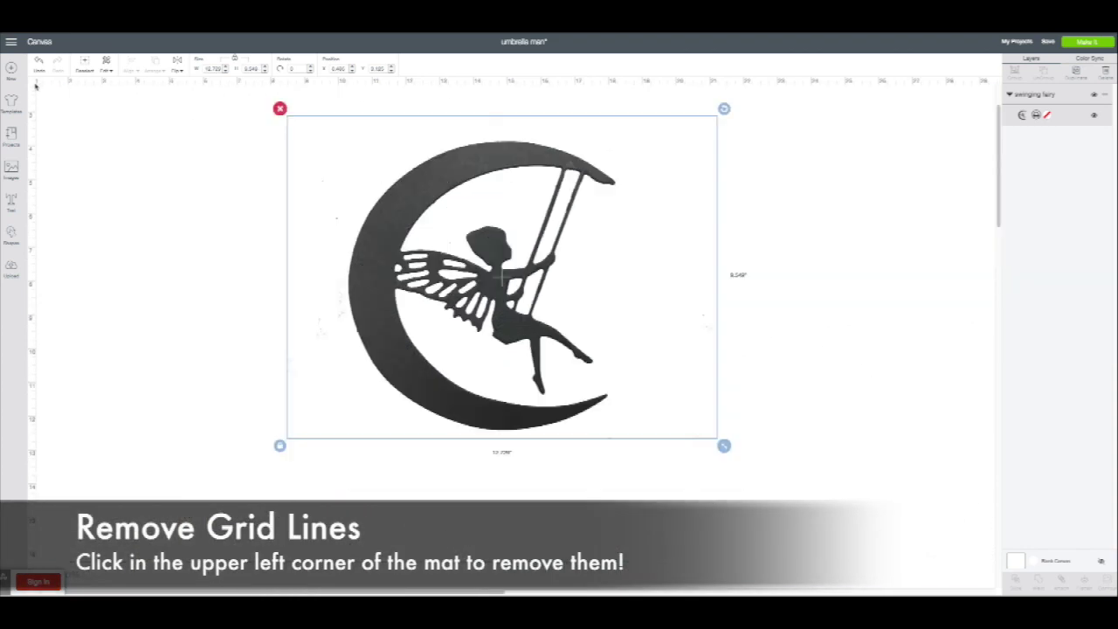
click(36, 85)
click(34, 82)
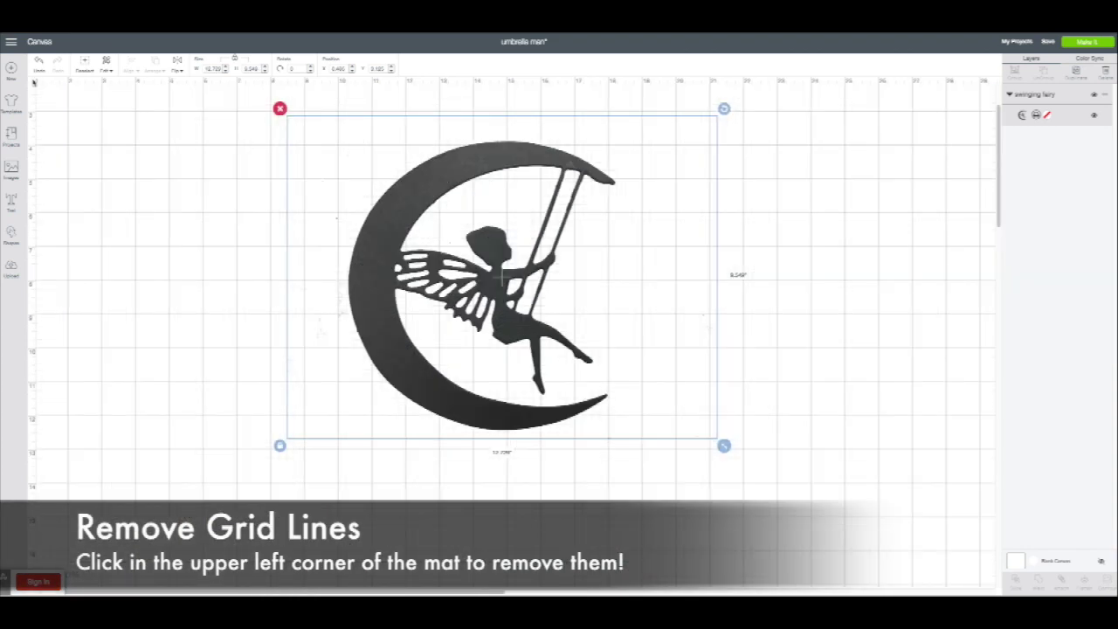
click(34, 82)
click(34, 83)
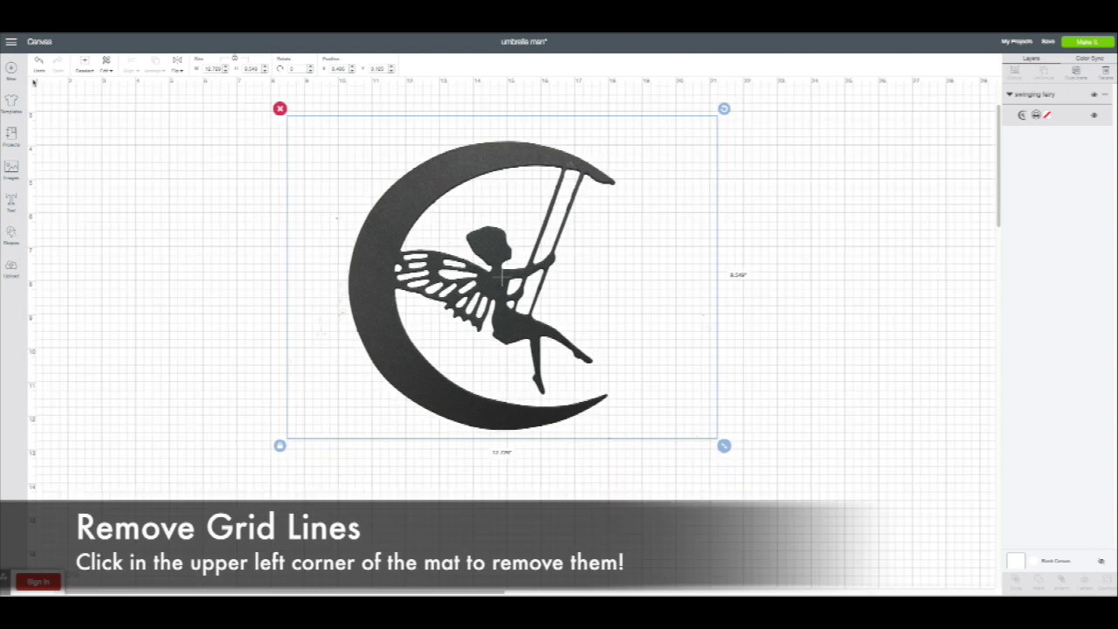
click(34, 82)
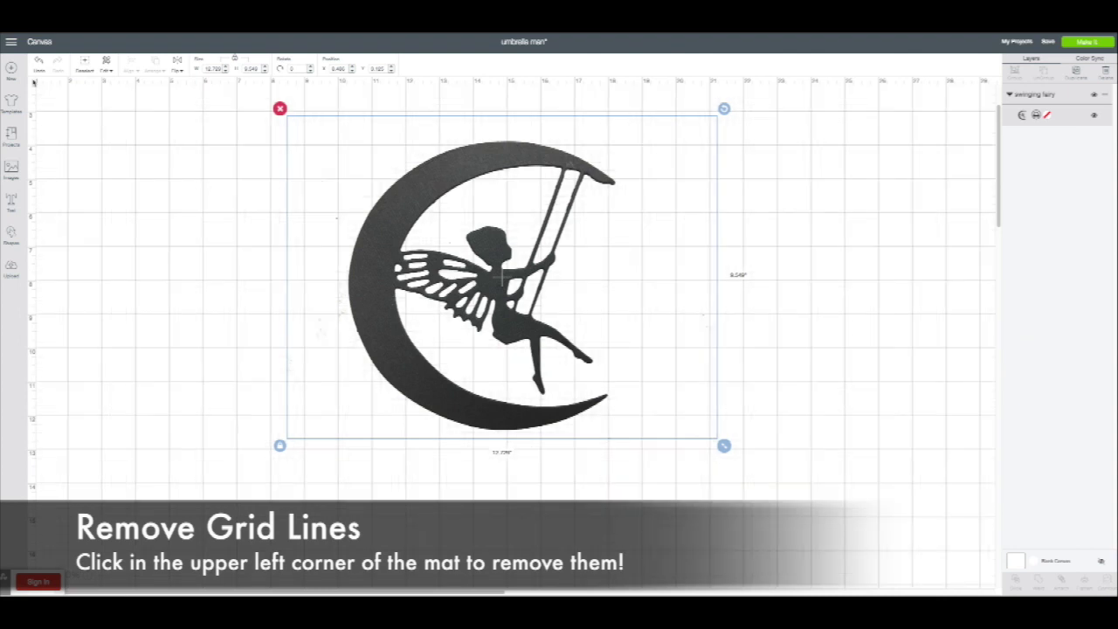
click(34, 82)
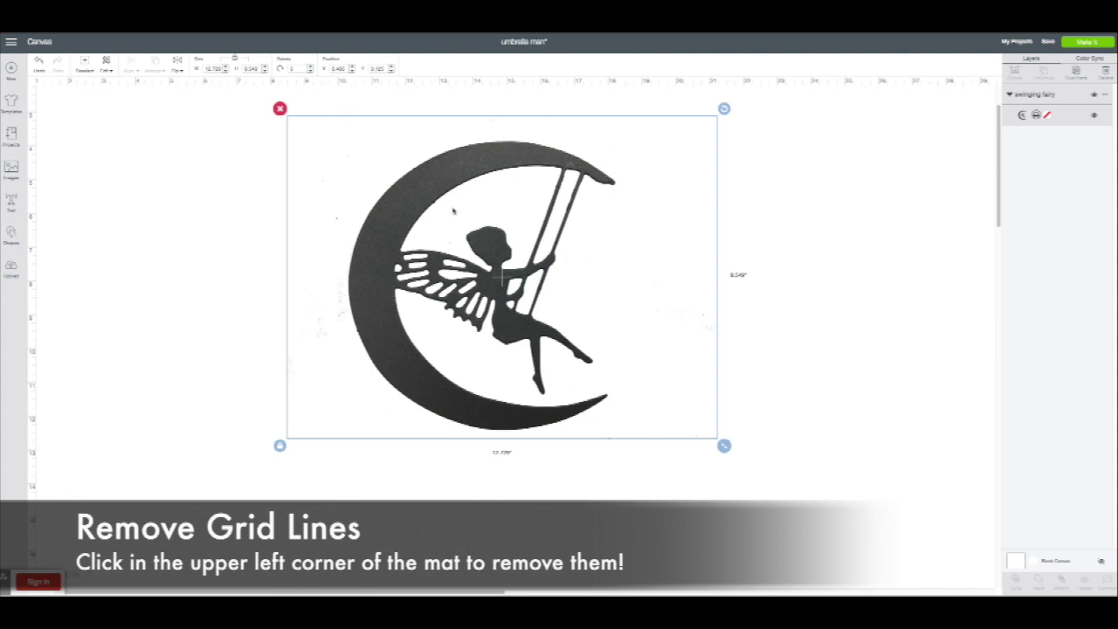
click(911, 334)
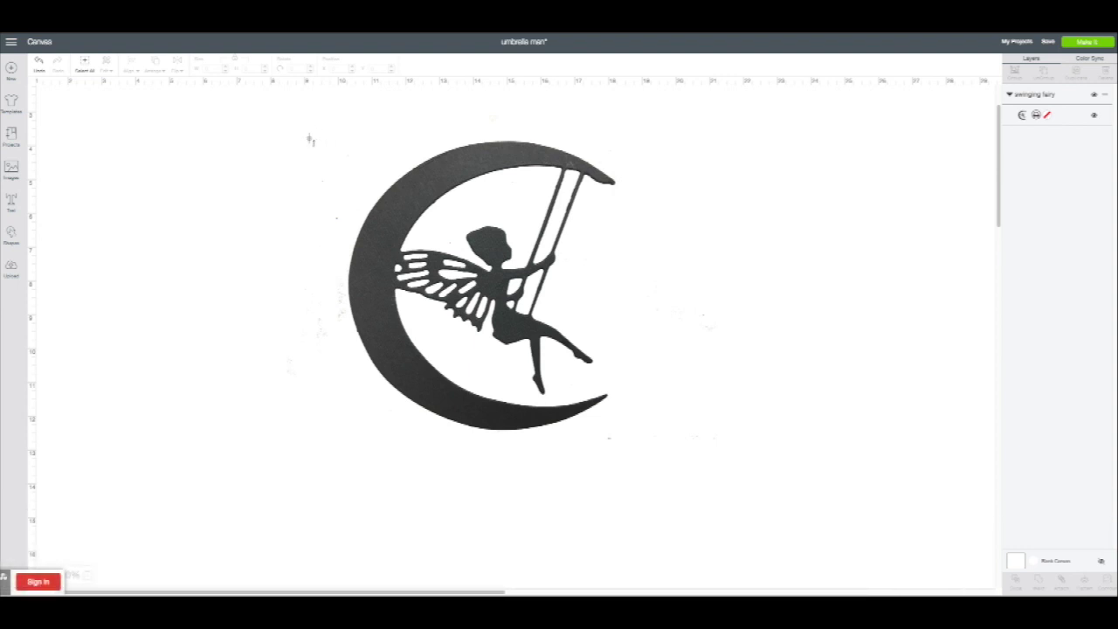
drag(308, 136, 620, 439)
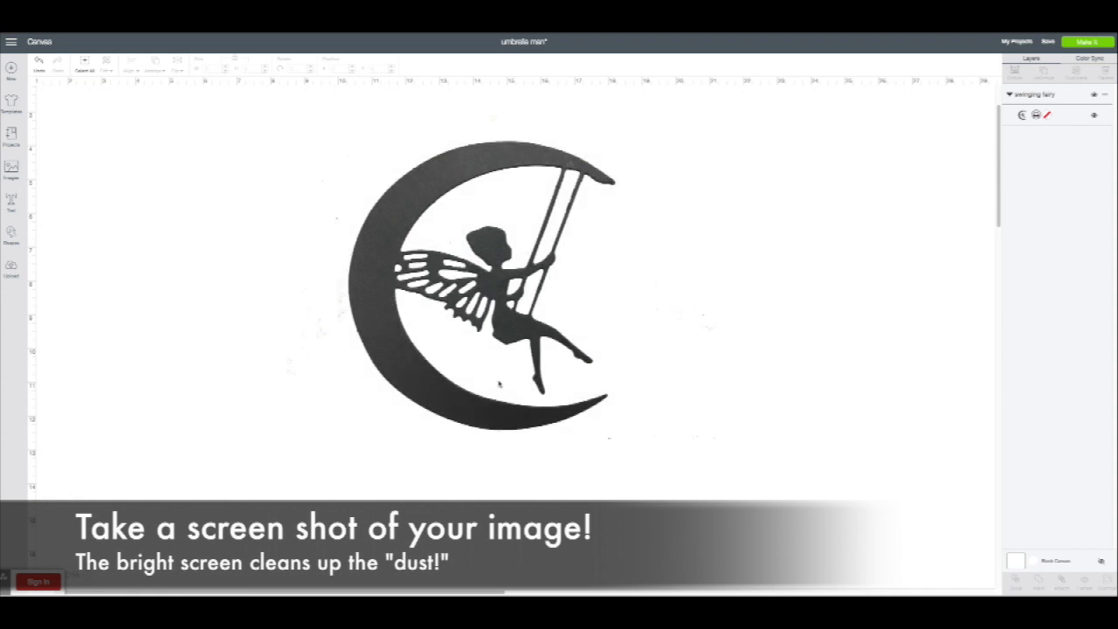
Step: Upload the fairy-on-moon screenshot as a Moderately complex image and continue to erasing
click(11, 267)
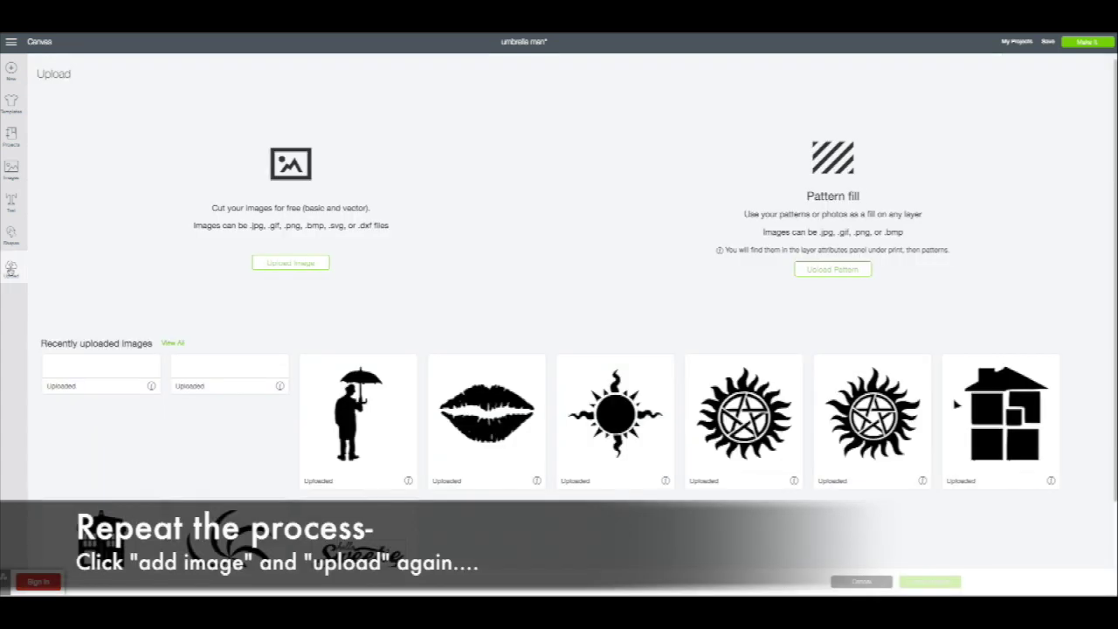
click(290, 262)
click(551, 310)
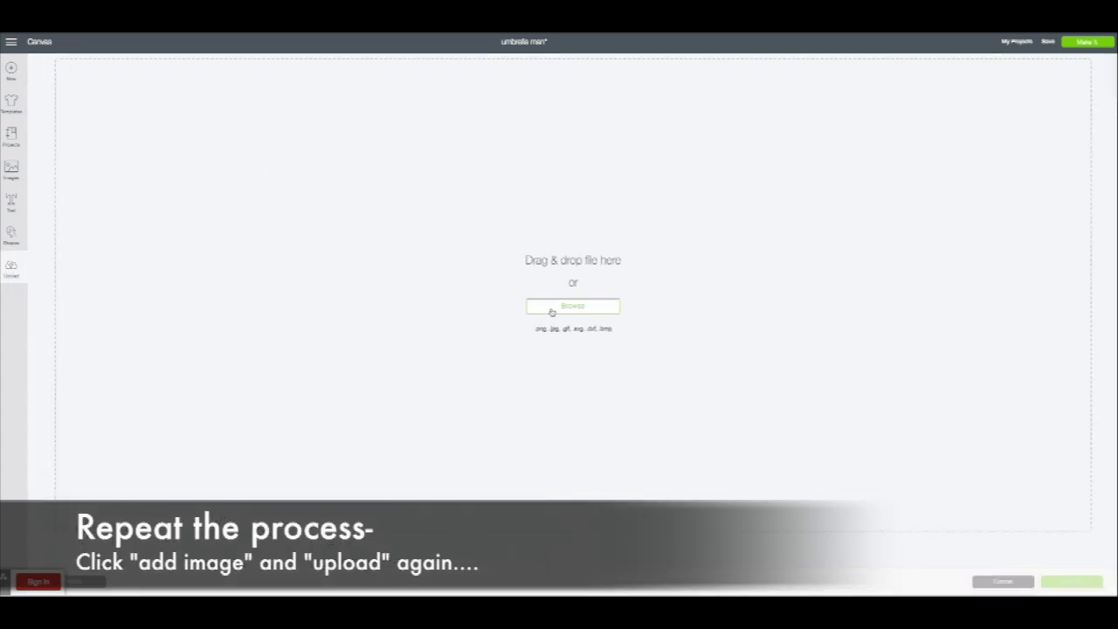
click(533, 77)
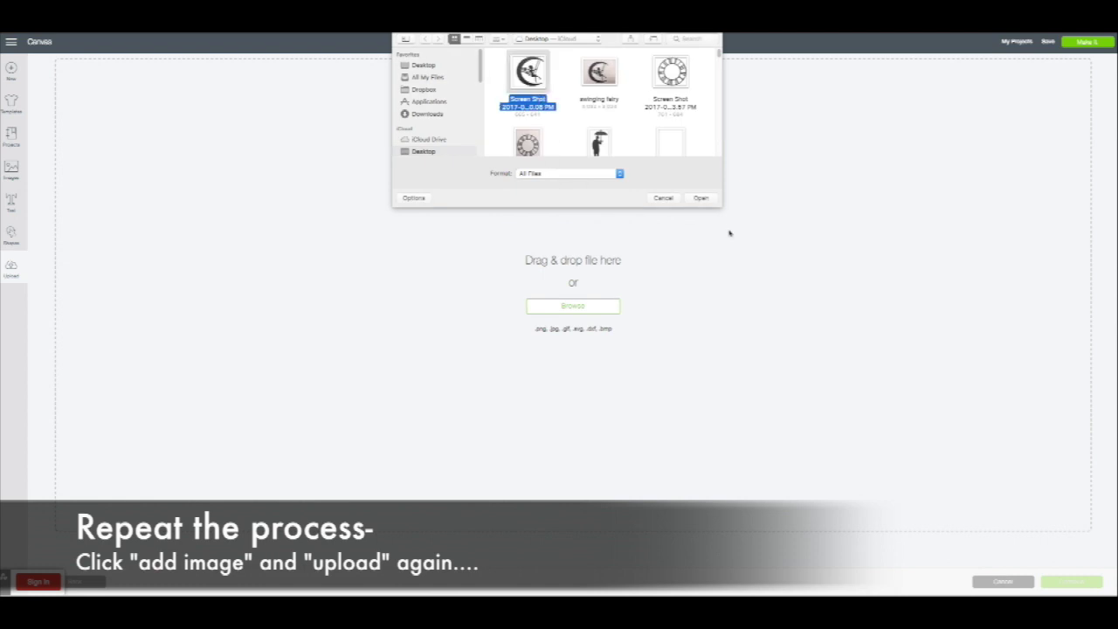
click(701, 197)
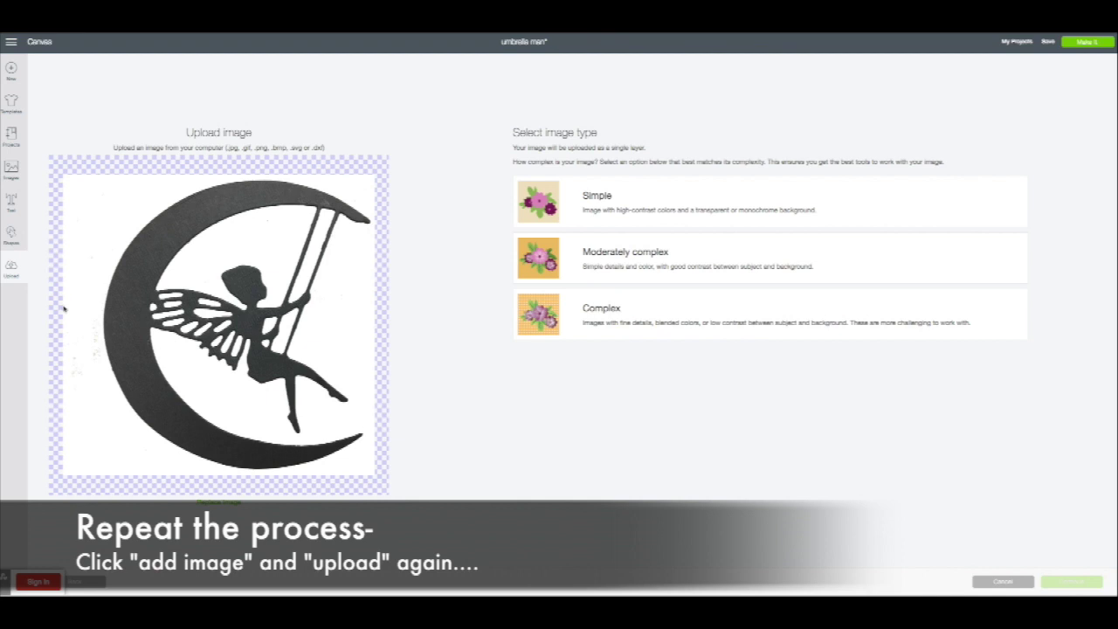
click(620, 253)
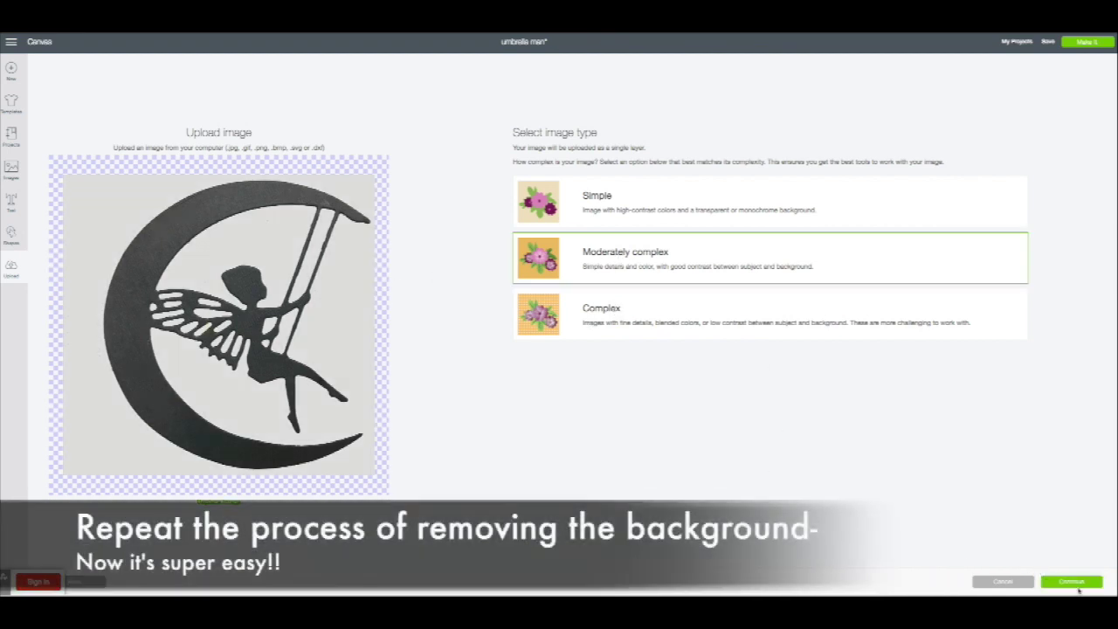
click(1076, 582)
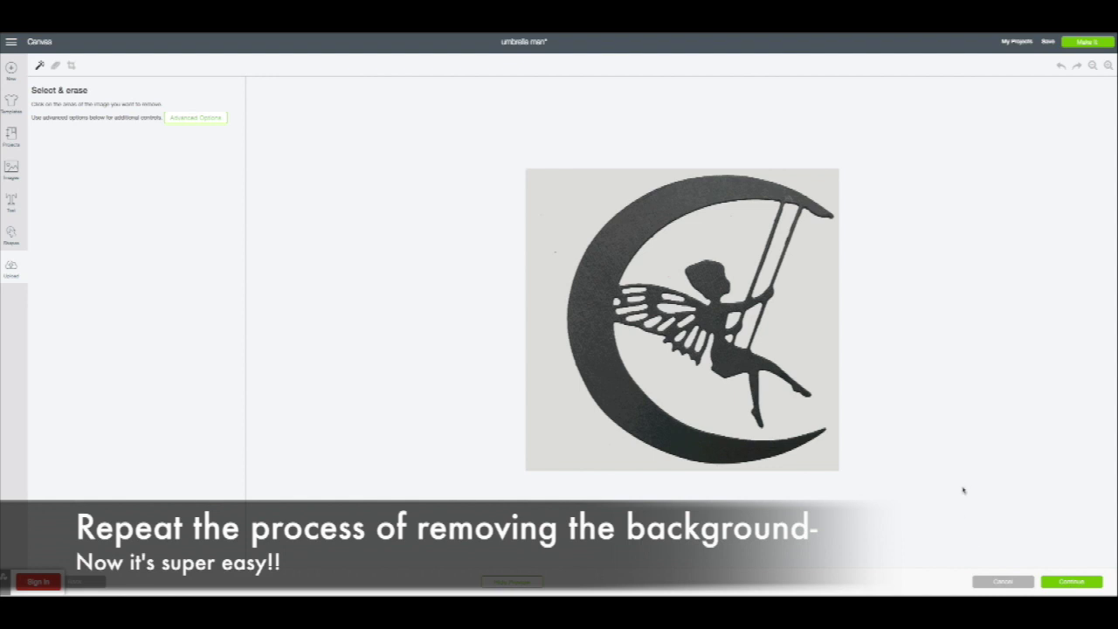
Step: Erase the grey around and inside the moon, between wing feathers, arm and ropes, then continue
click(544, 295)
click(669, 257)
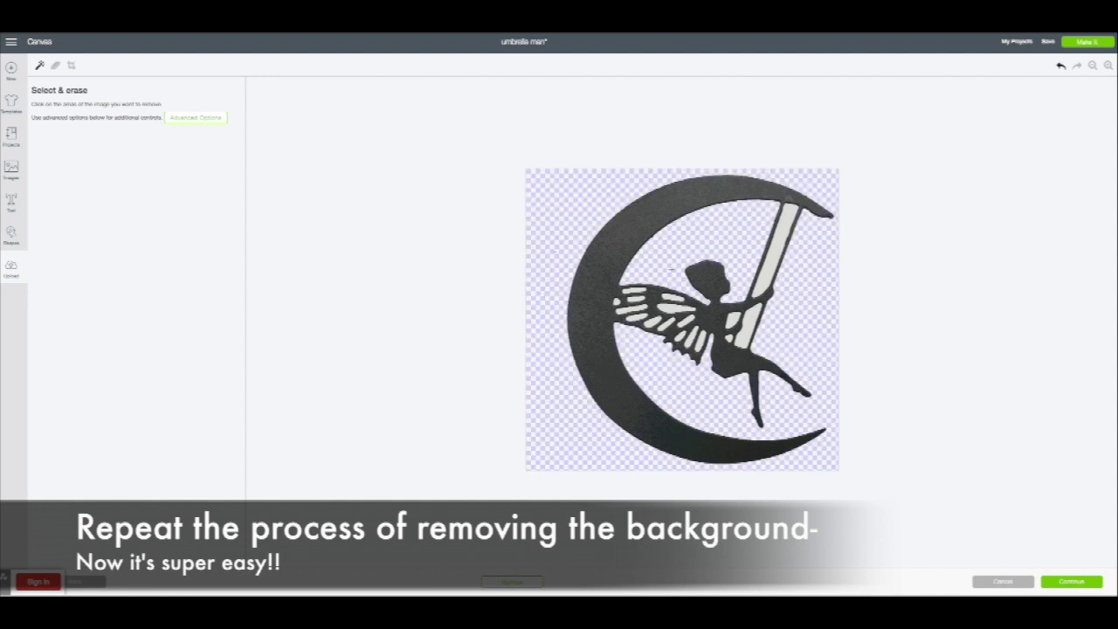
click(677, 307)
click(629, 311)
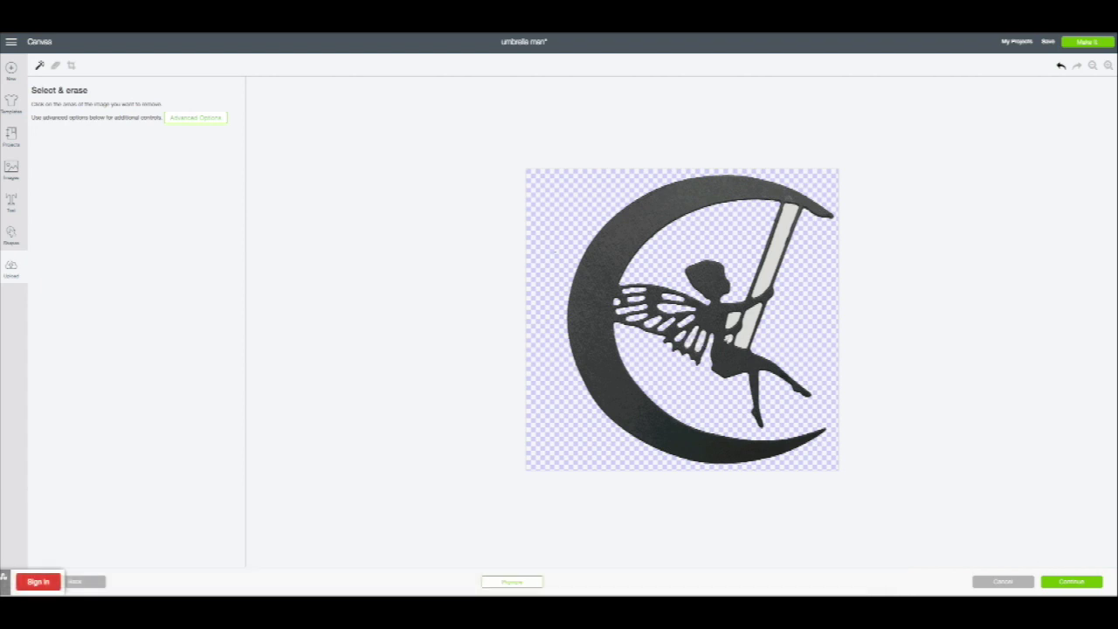
click(1061, 67)
click(751, 317)
click(777, 251)
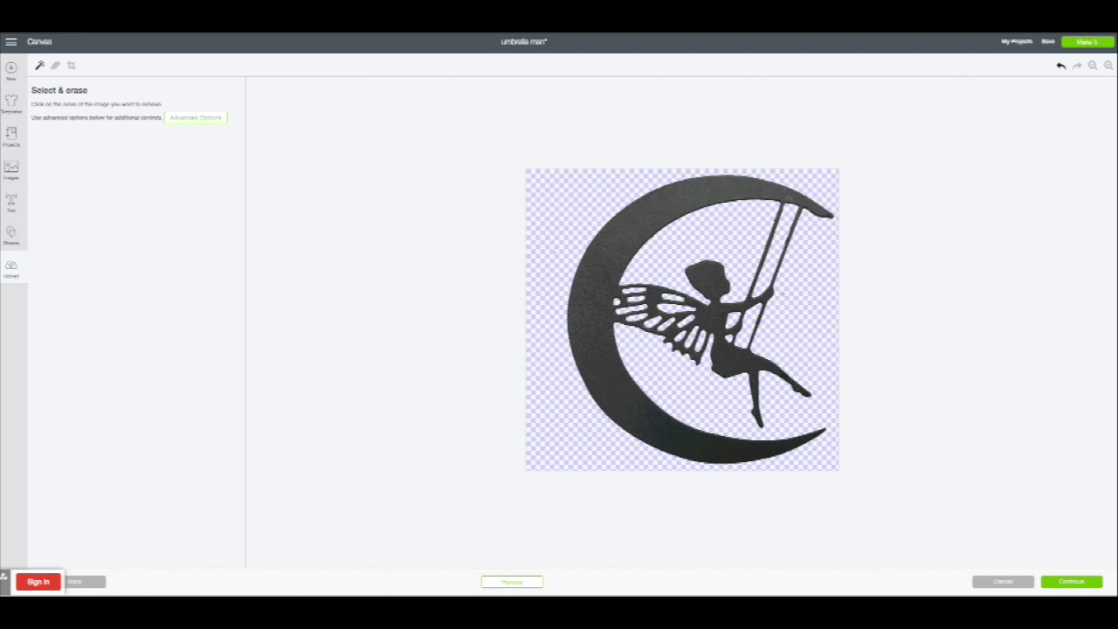
click(1083, 583)
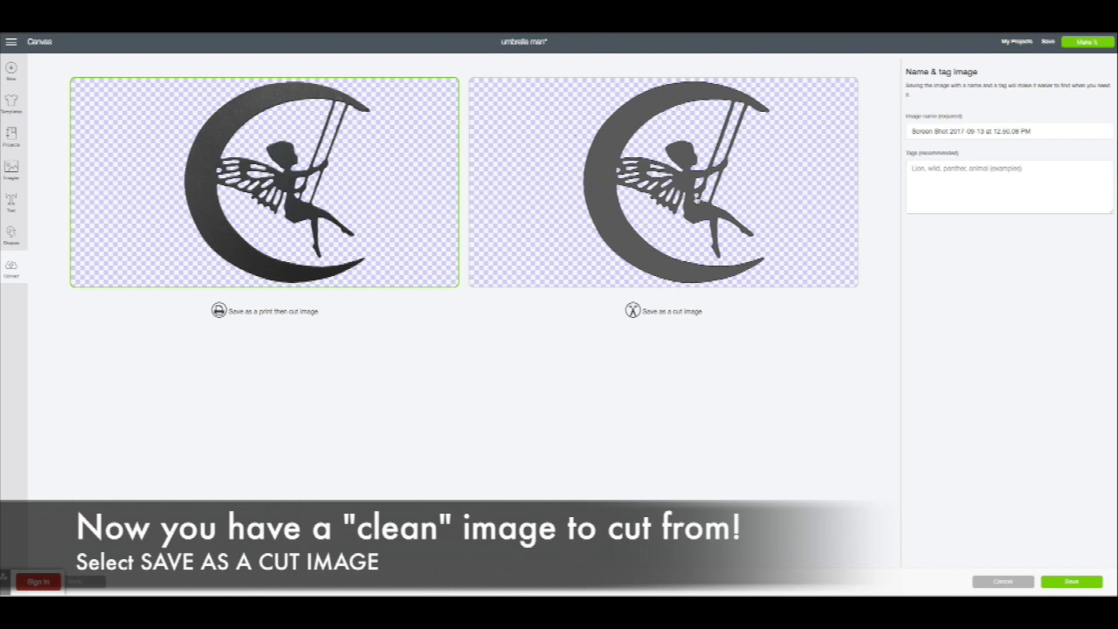
Step: Save the fairy-on-moon screenshot as a cut-only image
click(684, 312)
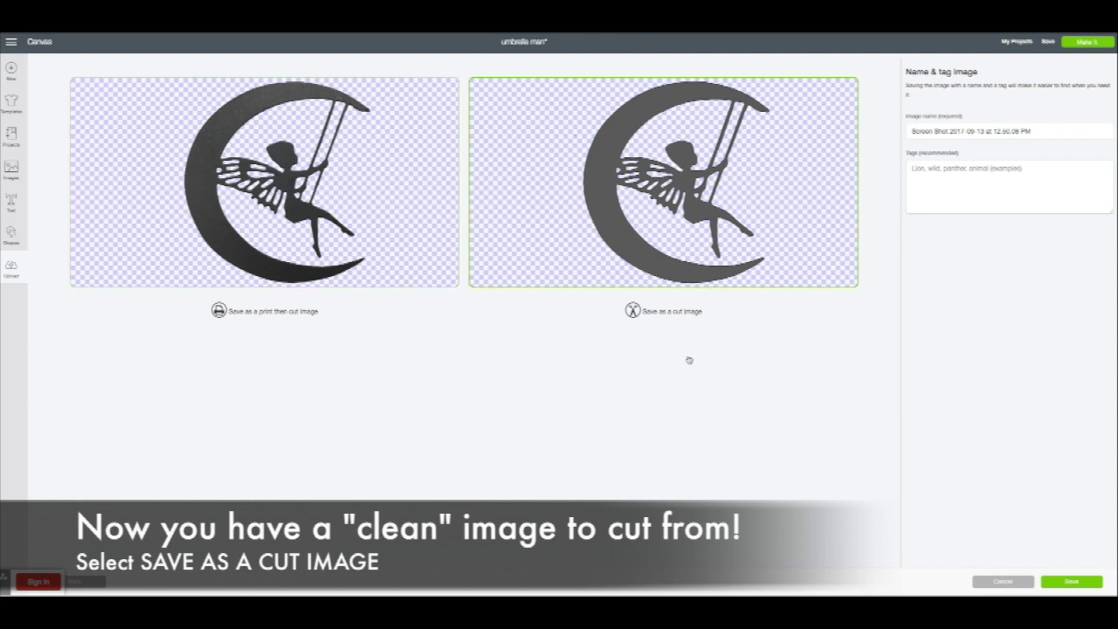
click(1079, 583)
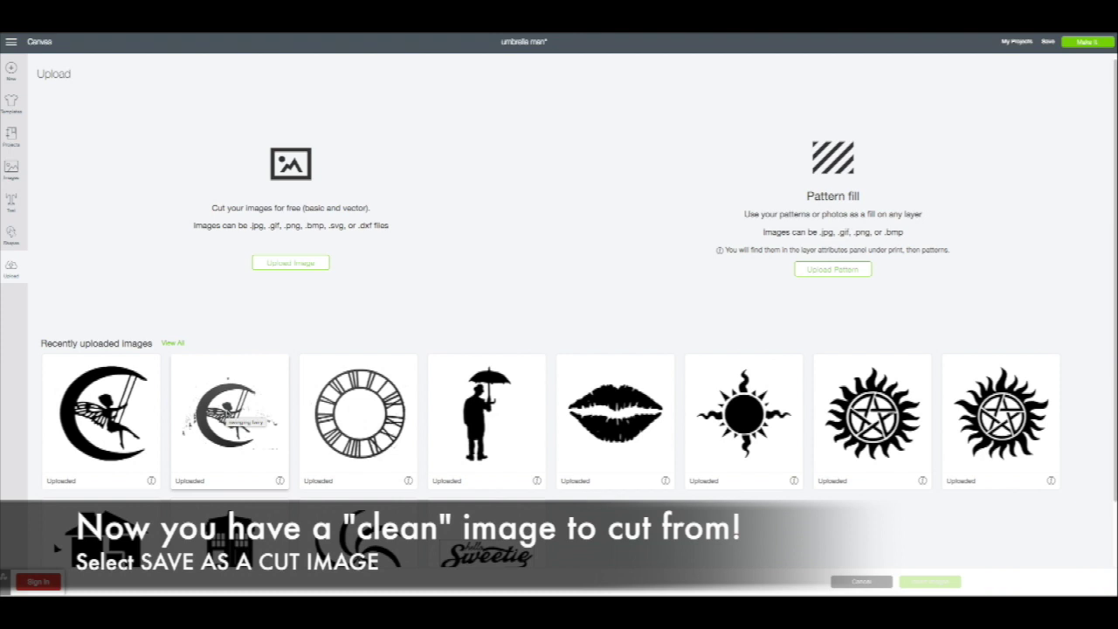
Step: Insert the clean fairy-on-moon upload onto the canvas and delete the old swinging fairy image
click(118, 427)
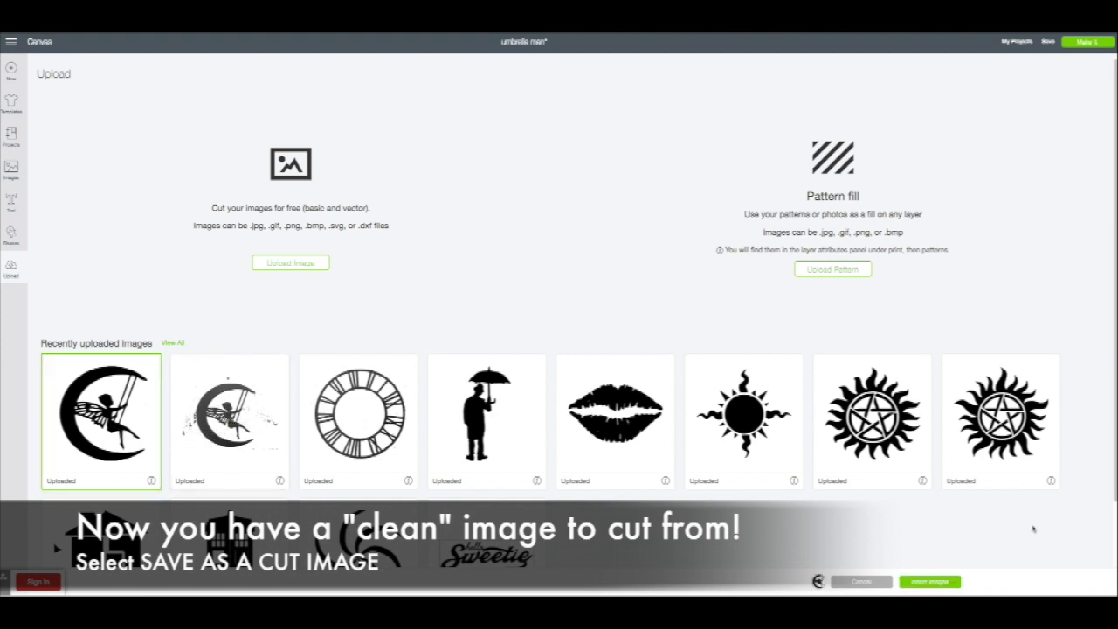
click(929, 581)
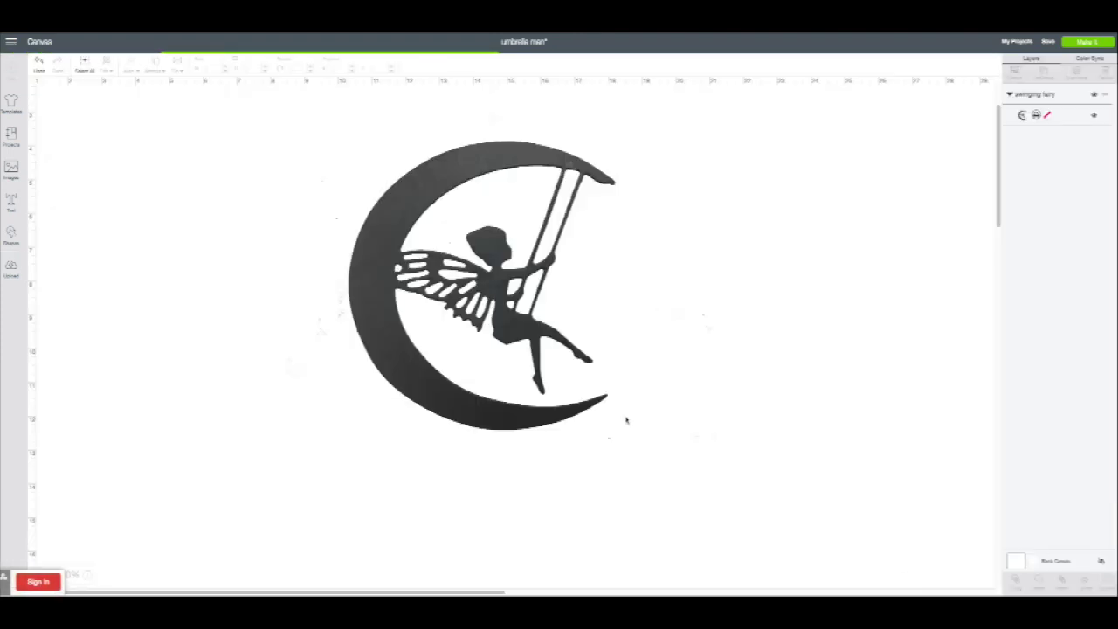
scroll(306, 235, up, 2)
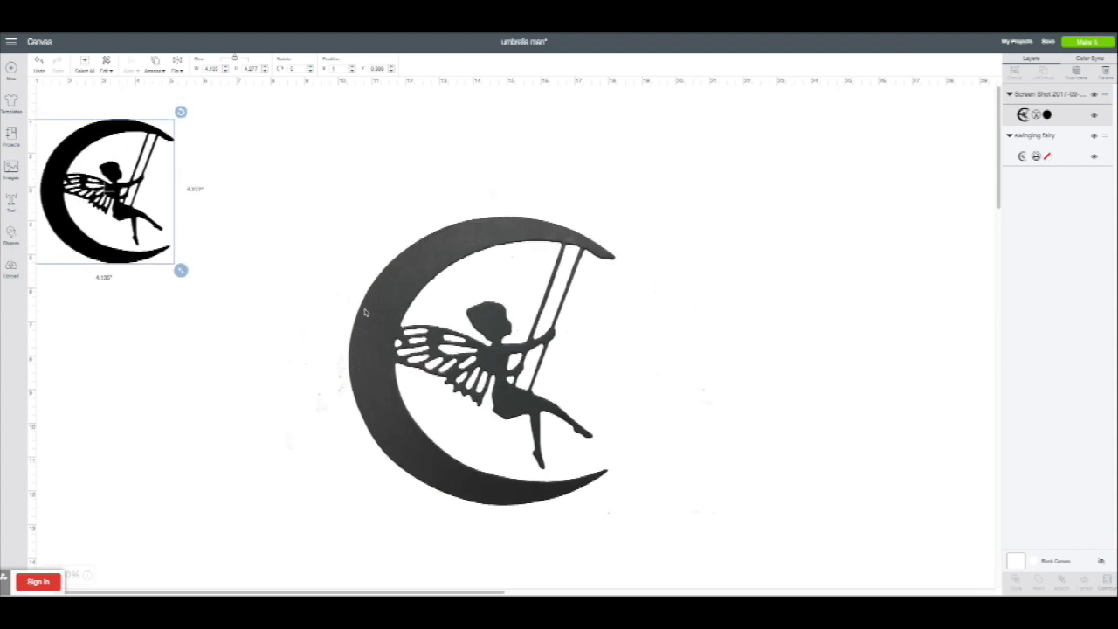
click(387, 320)
key(Delete)
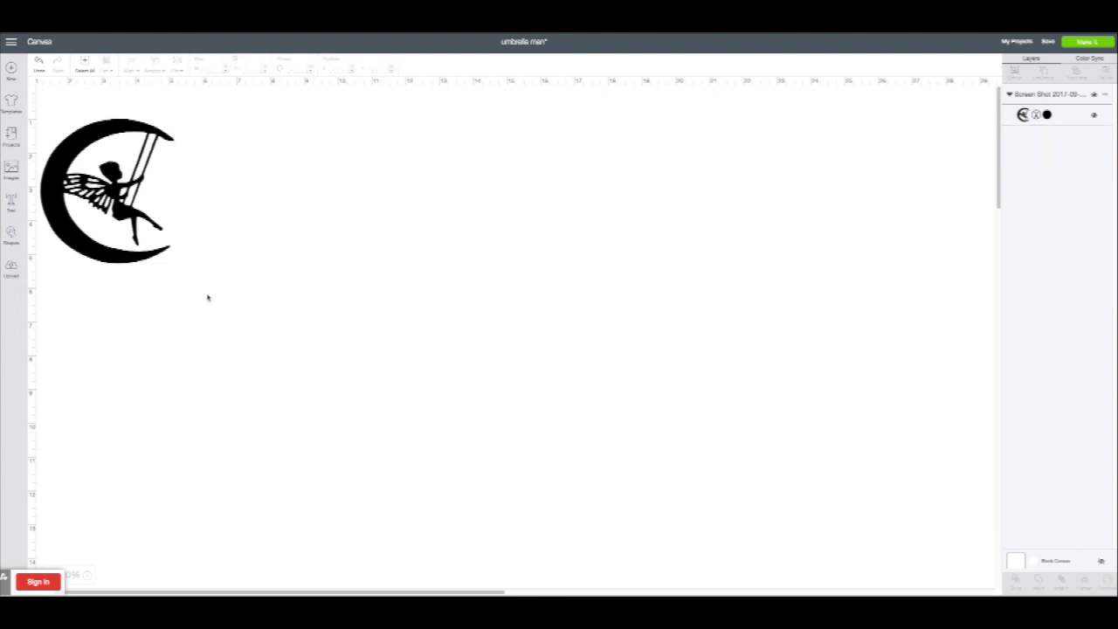
Step: Shift the new fairy image slightly right and enlarge it to about 6.4 inches square
drag(113, 207, 153, 210)
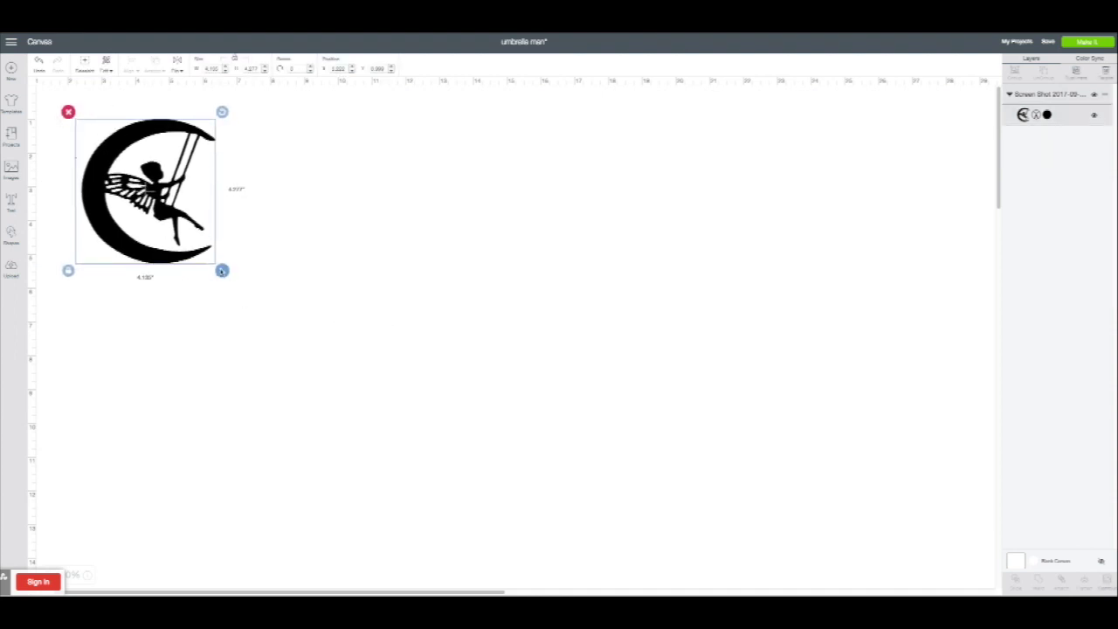
drag(222, 270, 324, 319)
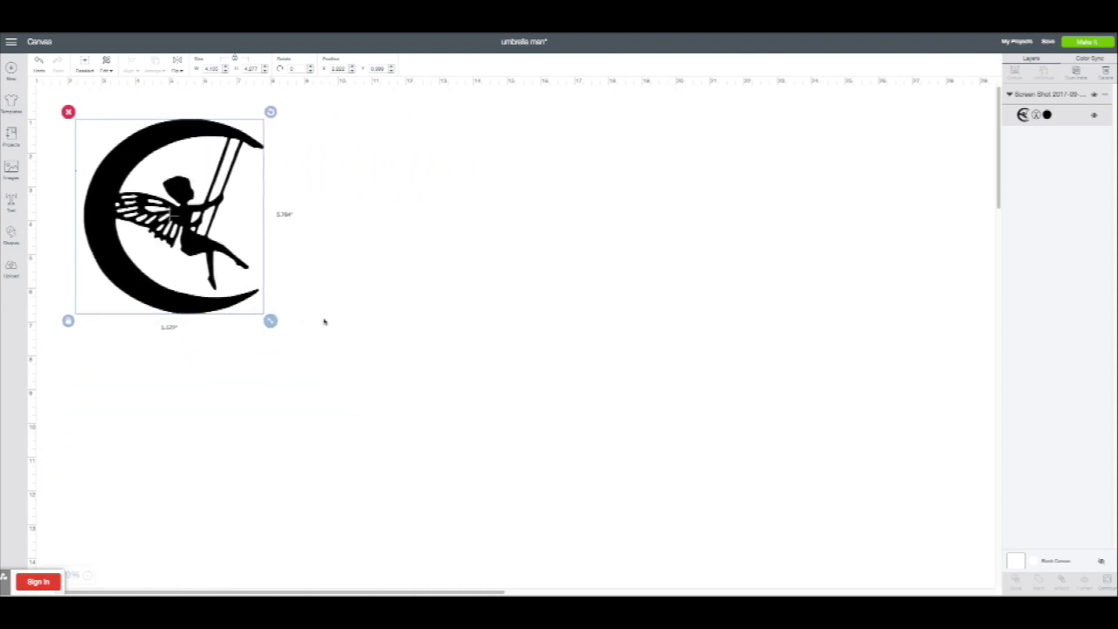
drag(214, 316, 409, 353)
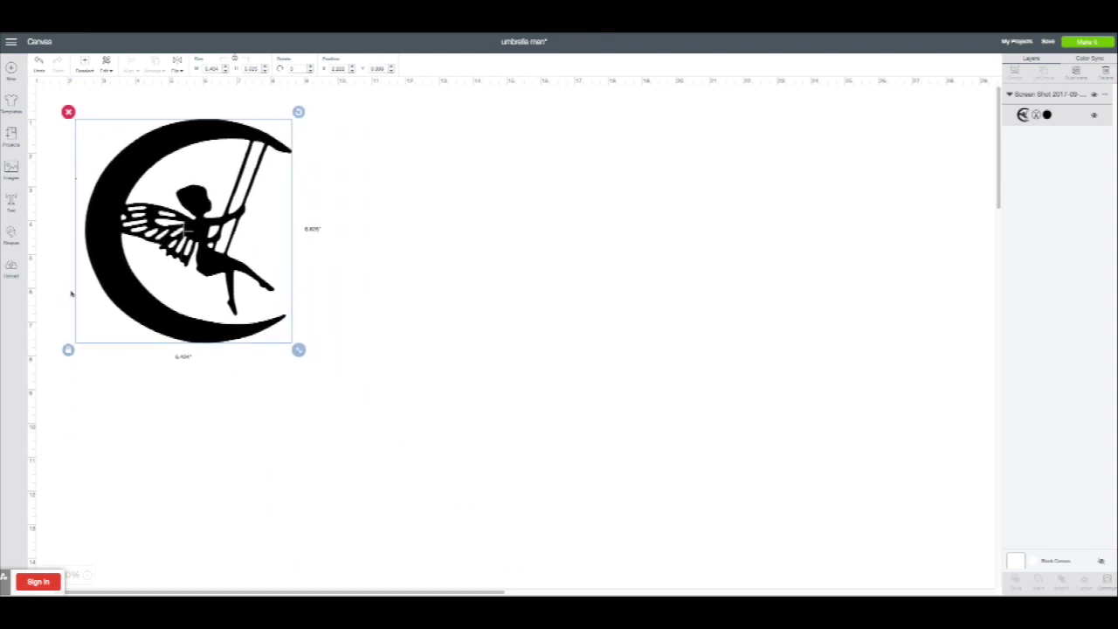